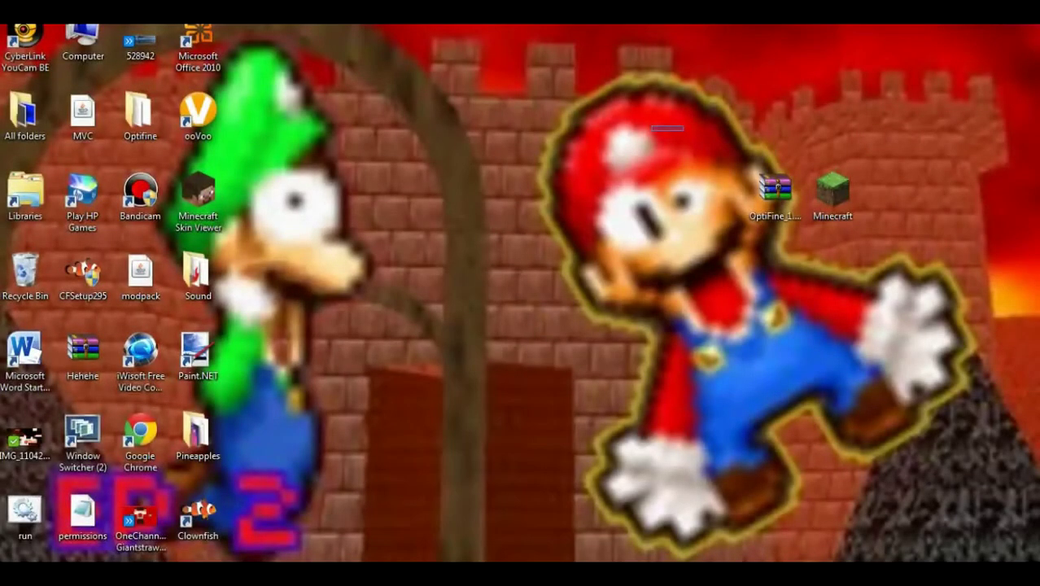
drag(819, 119, 807, 148)
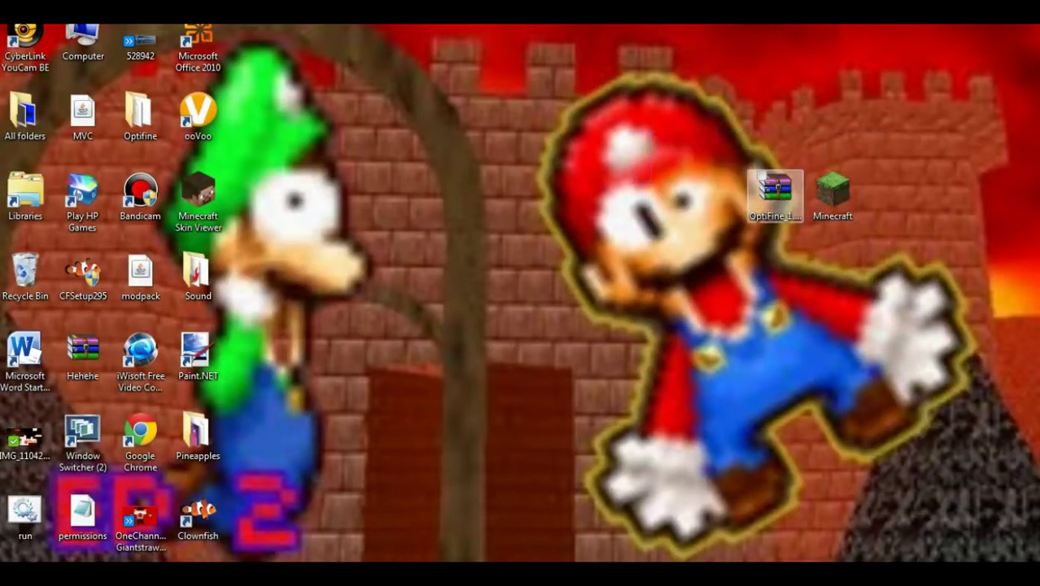
drag(675, 144, 746, 225)
drag(673, 107, 763, 227)
mouse_move(775, 196)
mouse_down()
mouse_move(656, 202)
mouse_move(772, 189)
mouse_move(659, 197)
mouse_move(616, 134)
mouse_move(643, 139)
mouse_move(643, 126)
mouse_move(657, 281)
mouse_move(694, 183)
mouse_move(756, 175)
mouse_move(544, 193)
mouse_move(811, 195)
mouse_move(775, 195)
mouse_up()
drag(639, 125, 728, 186)
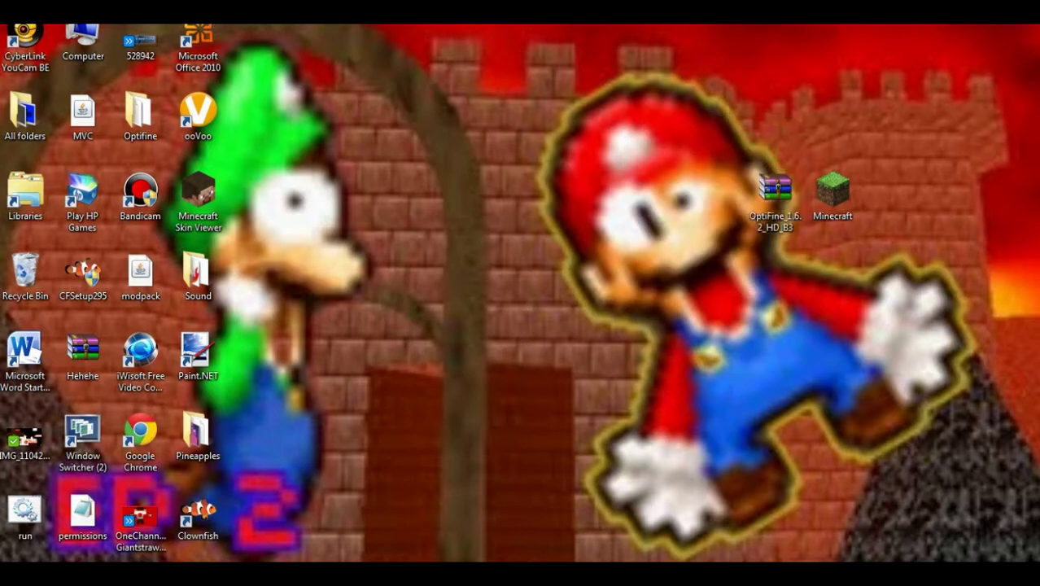
Step: Open the %appdata% folder and go to the versions folder inside .minecraft
key(super)
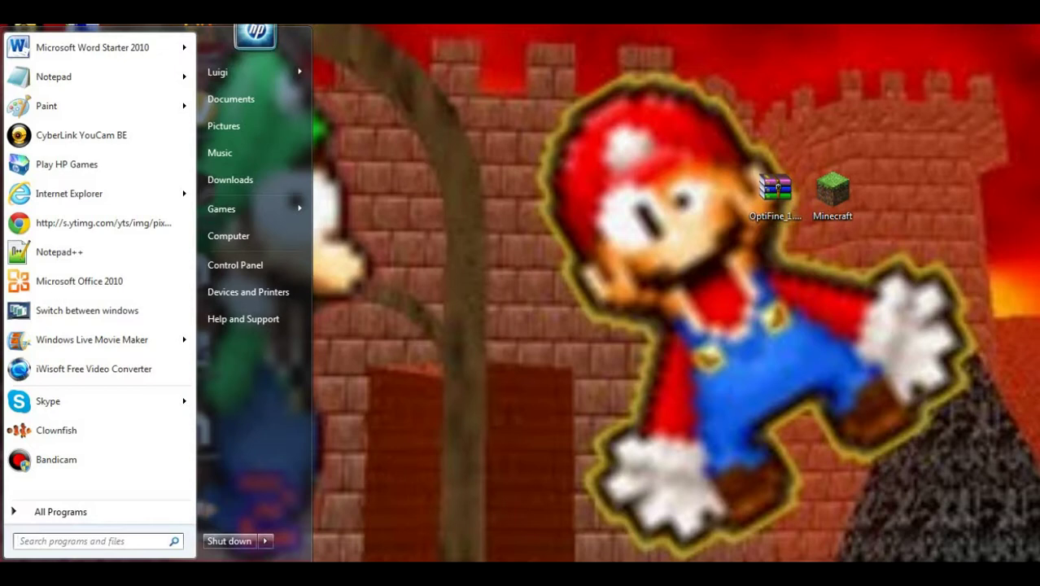
text(%appdat)
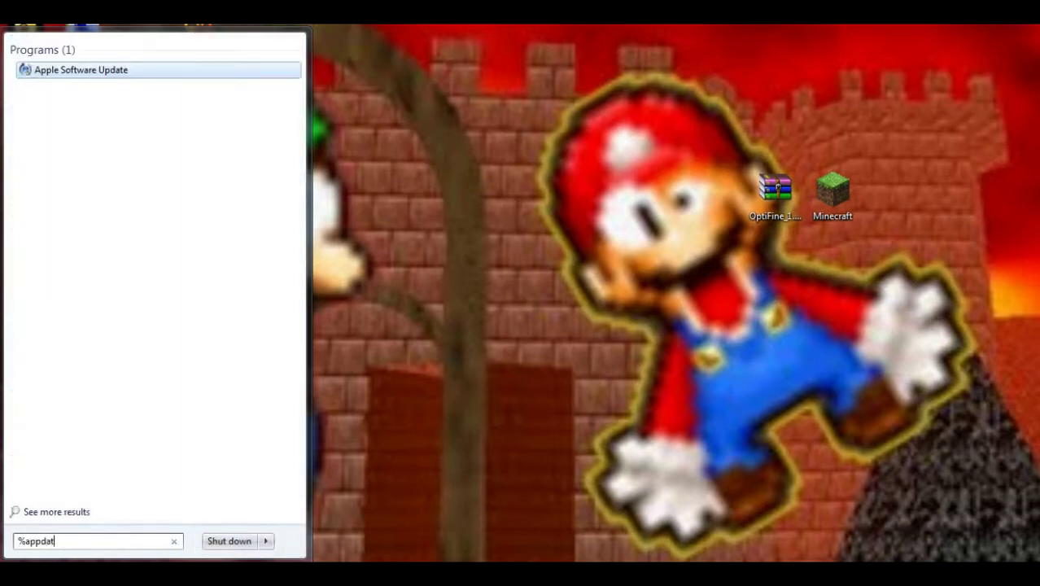
text(a%)
key(Return)
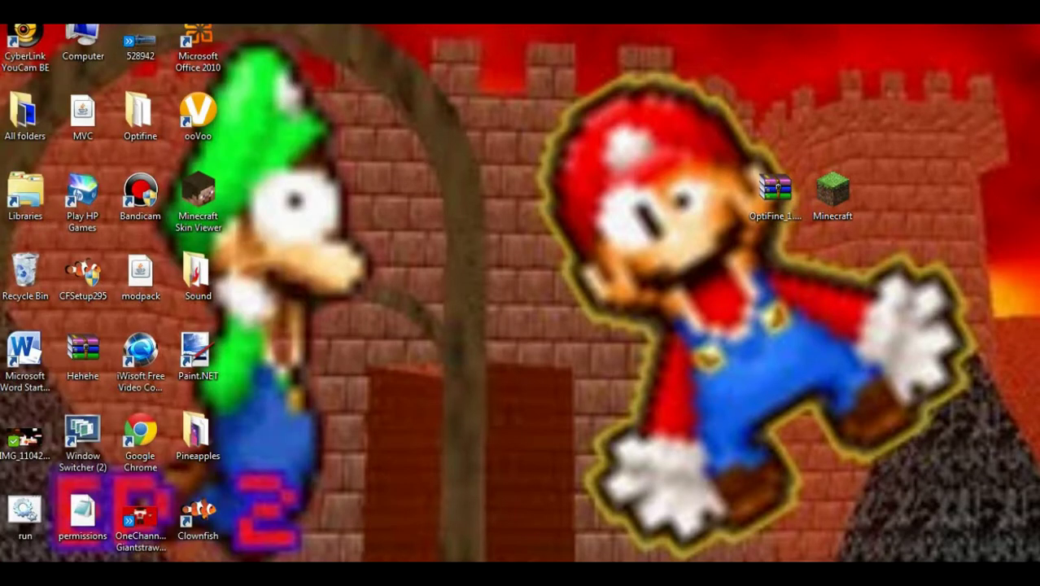
drag(488, 19, 465, 42)
double_click(381, 134)
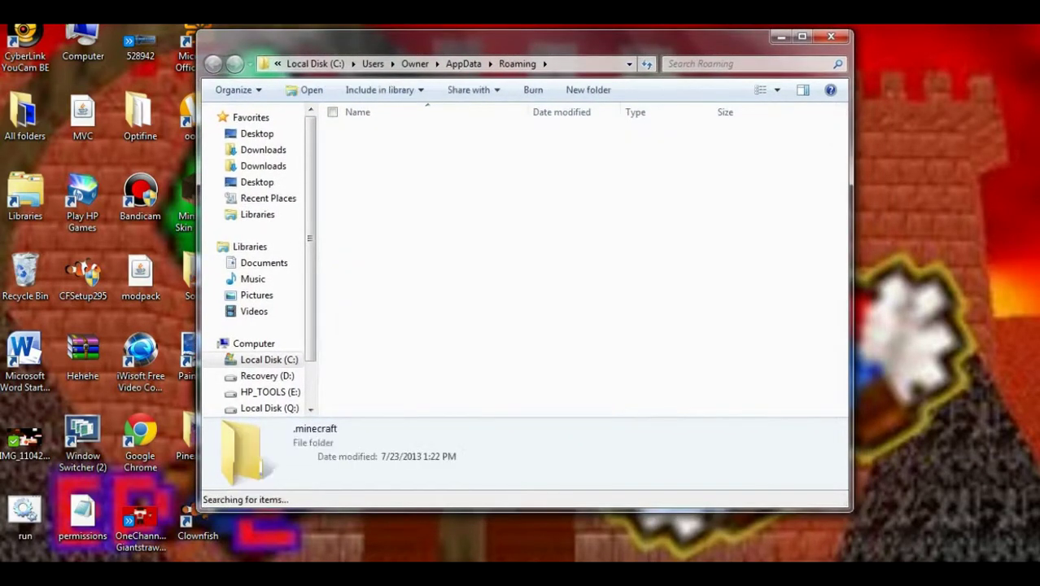
double_click(377, 312)
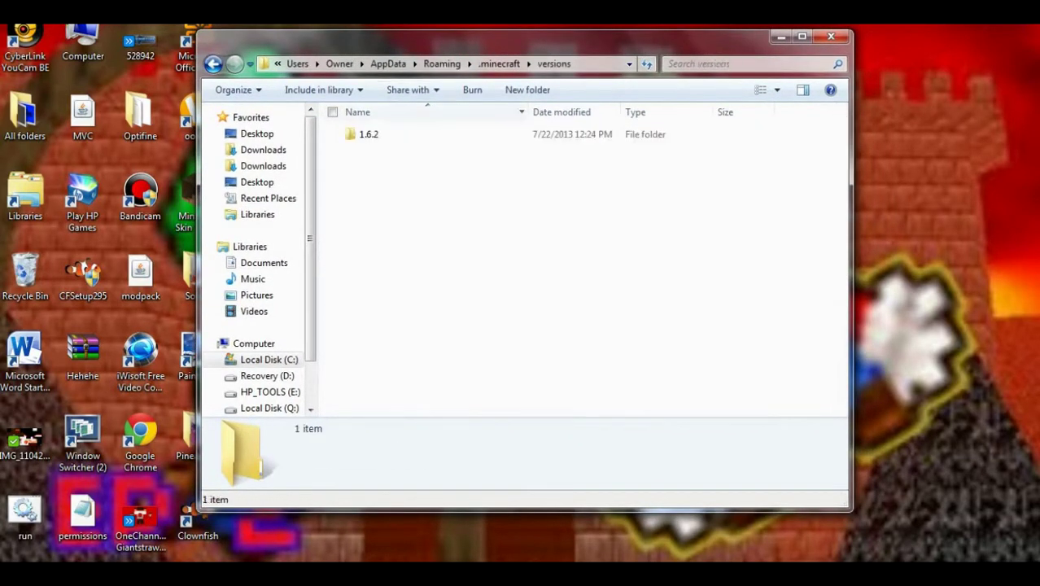
Step: Duplicate the 1.6.2 folder within the versions folder
click(369, 134)
right_click(425, 132)
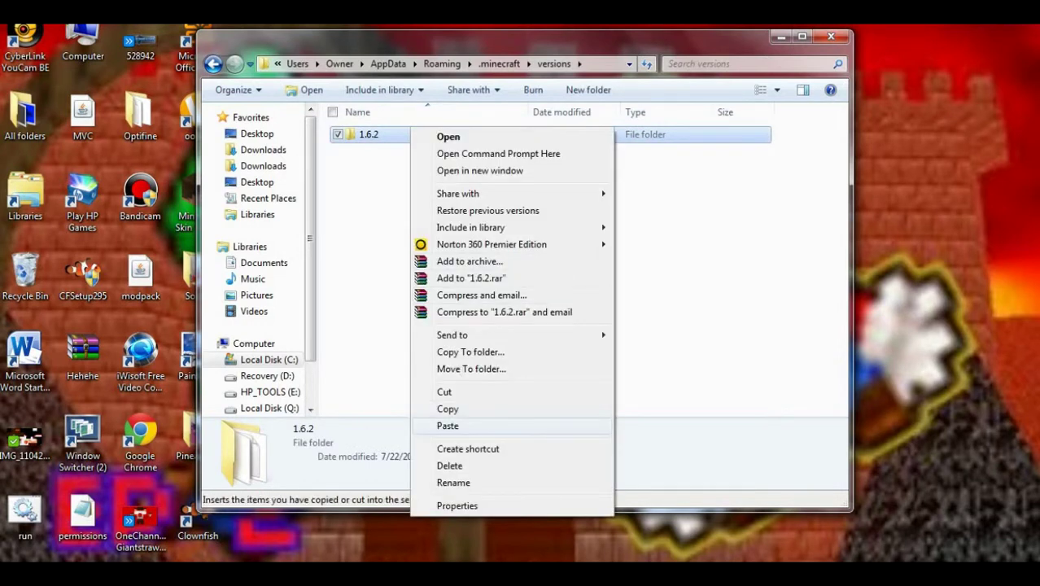
click(449, 425)
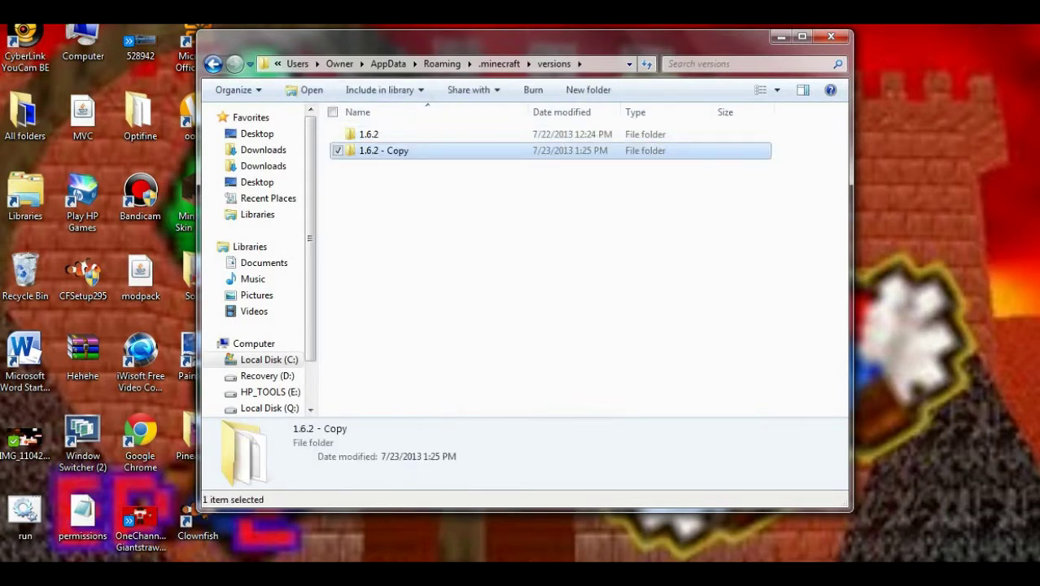
Step: Rename the duplicated 1.6.2 version folder as Optifine
right_click(432, 152)
click(474, 510)
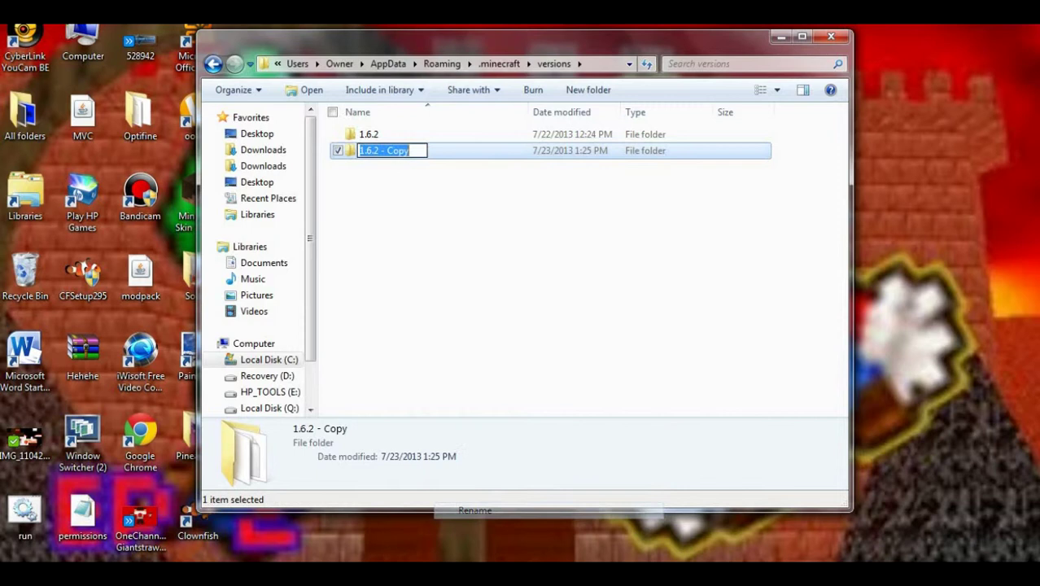
key(BackSpace)
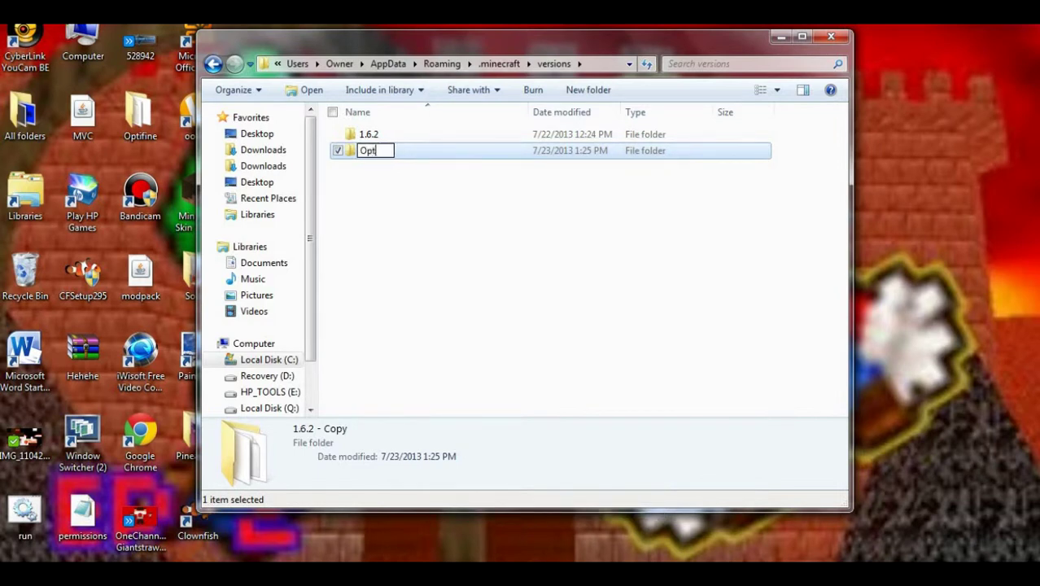
key(Return)
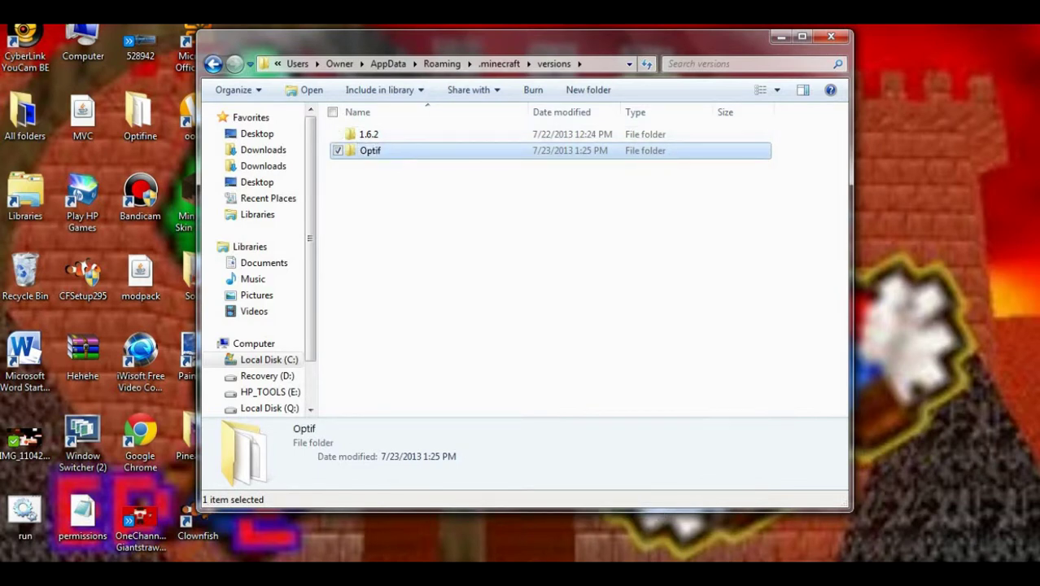
right_click(439, 148)
click(481, 502)
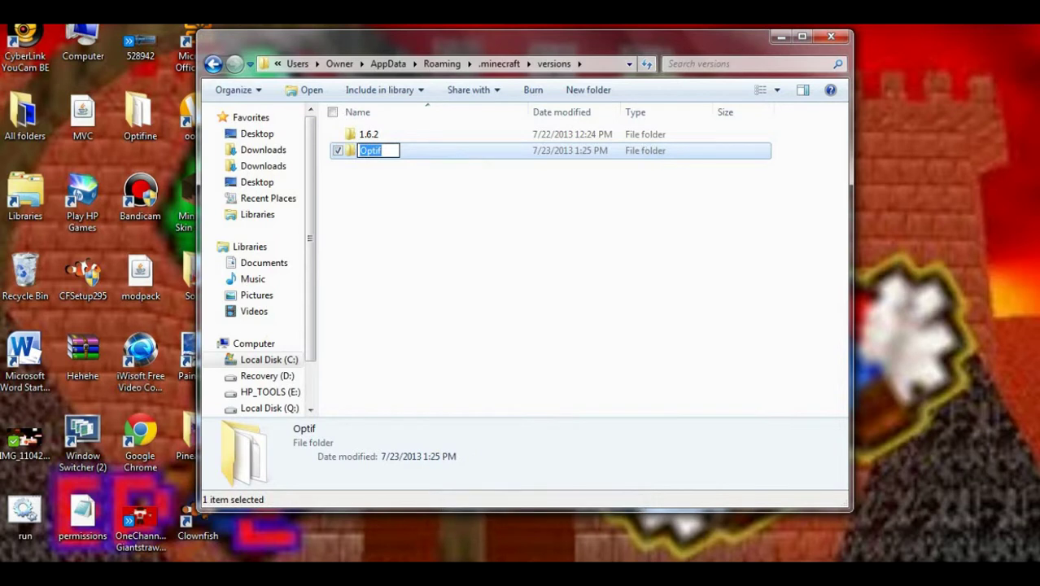
key(Return)
right_click(411, 151)
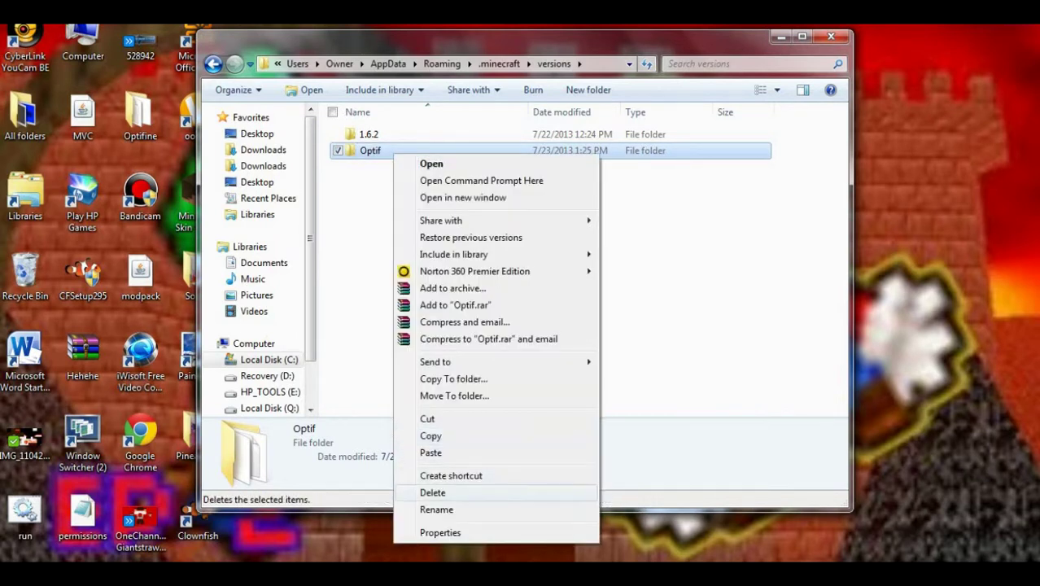
click(456, 508)
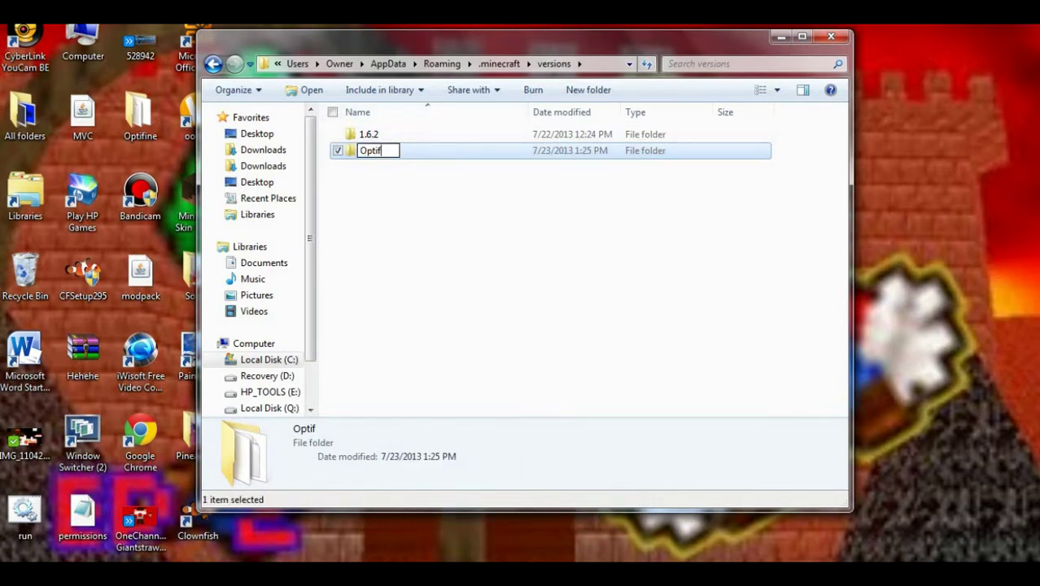
text(Optifine)
key(Return)
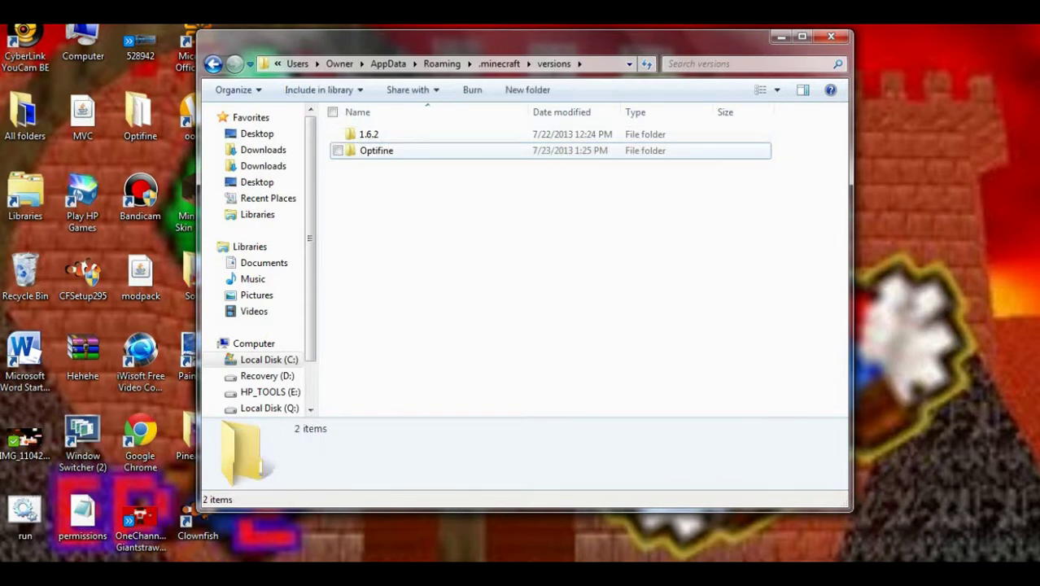
Step: Open the Optifine folder and rename the 1.6.2 executable jar file as Optifine
key(Return)
key(ctrl+v)
click(370, 134)
right_click(381, 137)
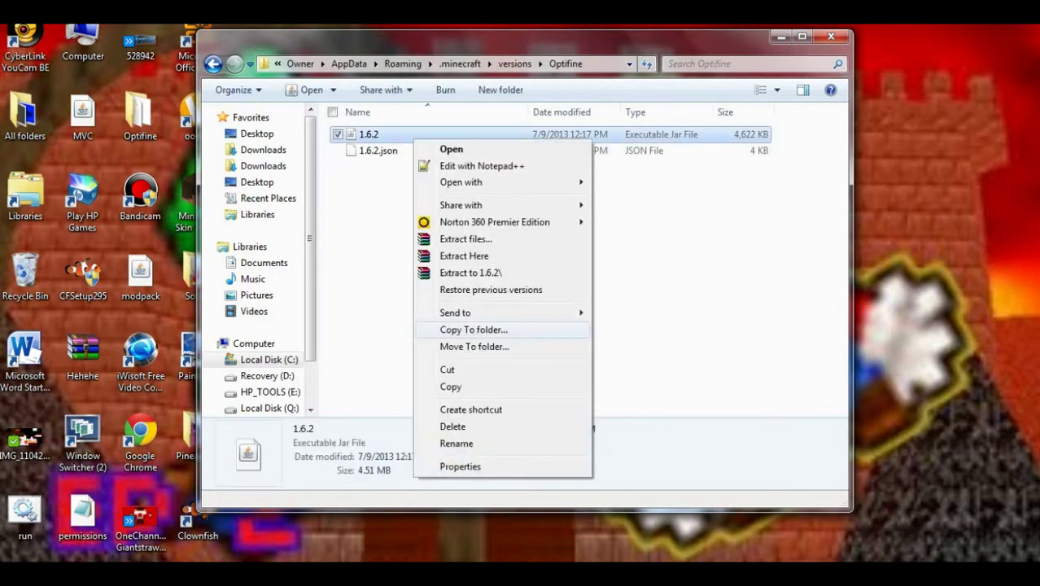
click(456, 442)
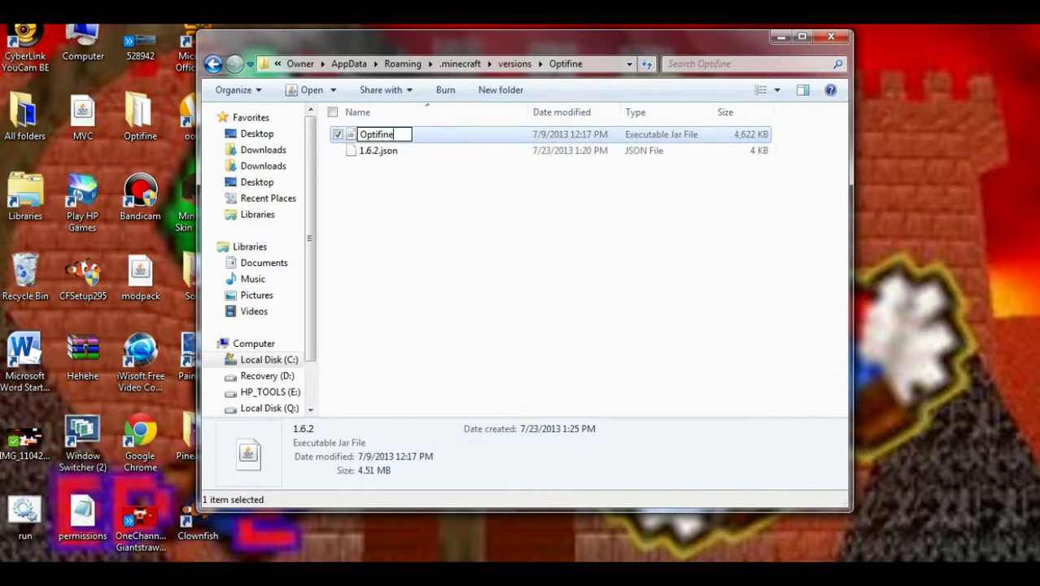
text(Optifine)
key(Return)
Step: Rename the 1.6.2.json file in the Optifine folder as Optifine.json
click(453, 134)
right_click(453, 134)
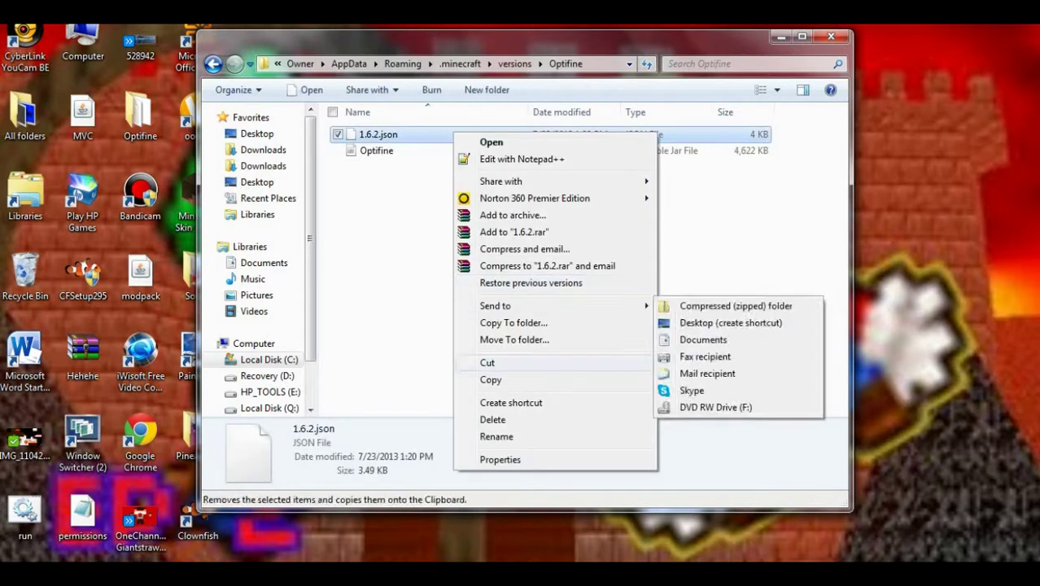
click(496, 436)
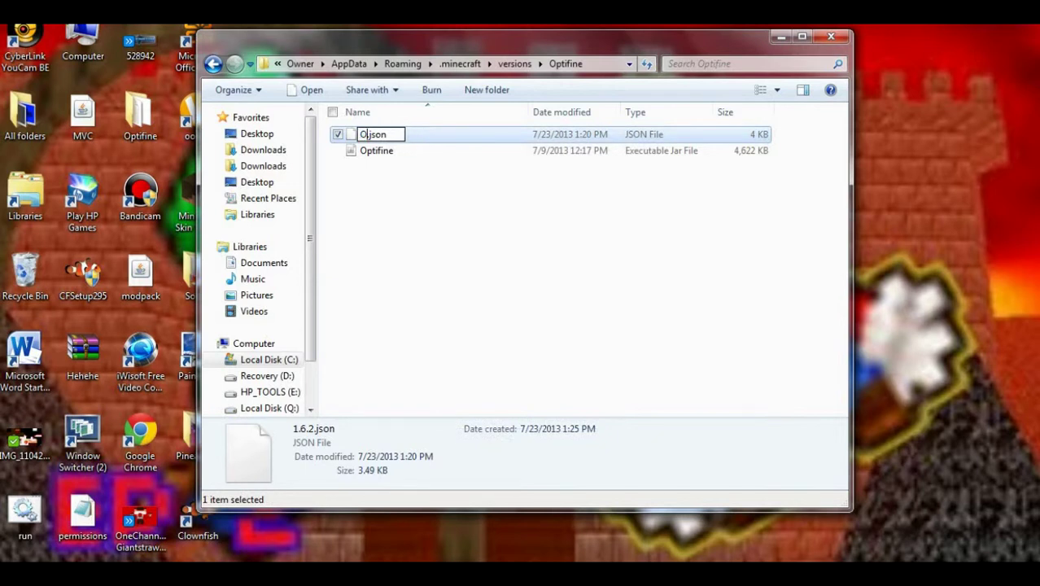
text(Opt)
key(Return)
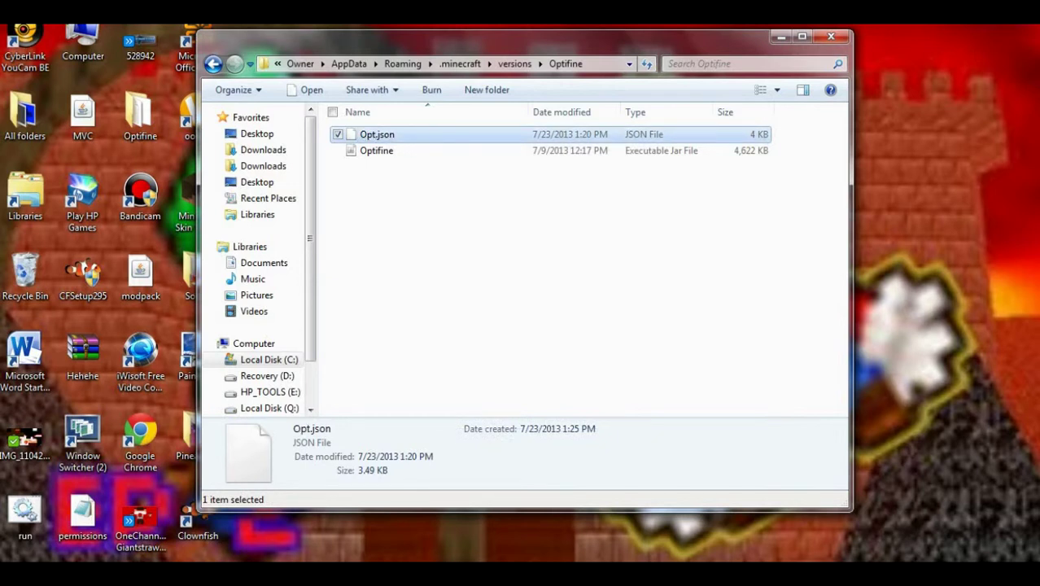
right_click(512, 134)
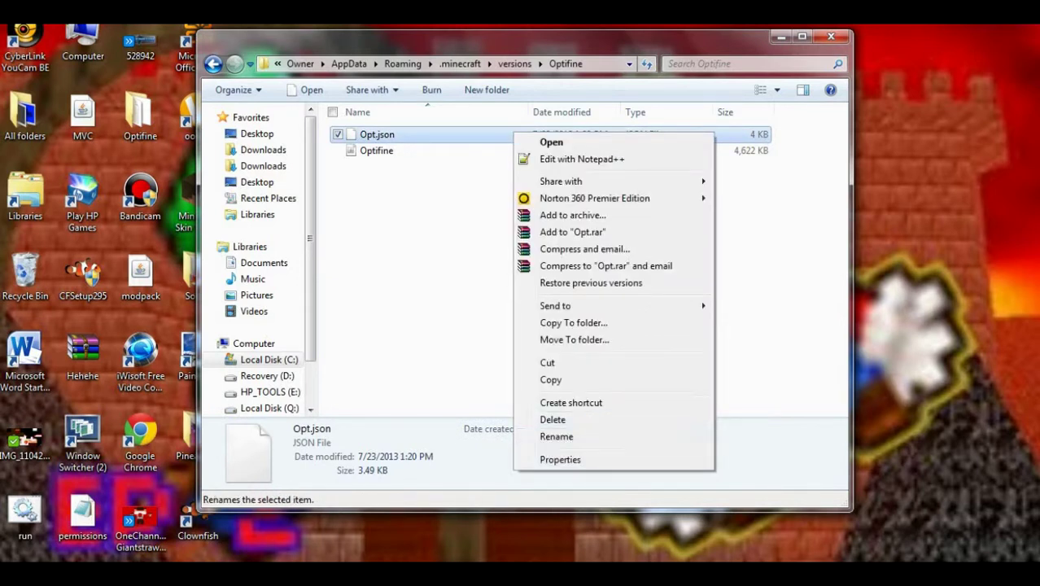
click(556, 436)
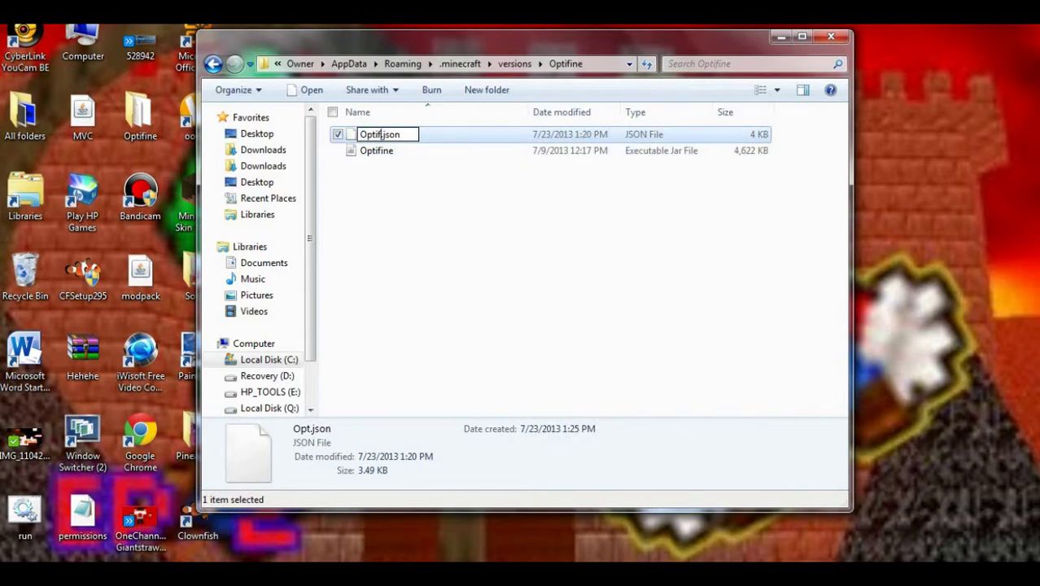
click(504, 212)
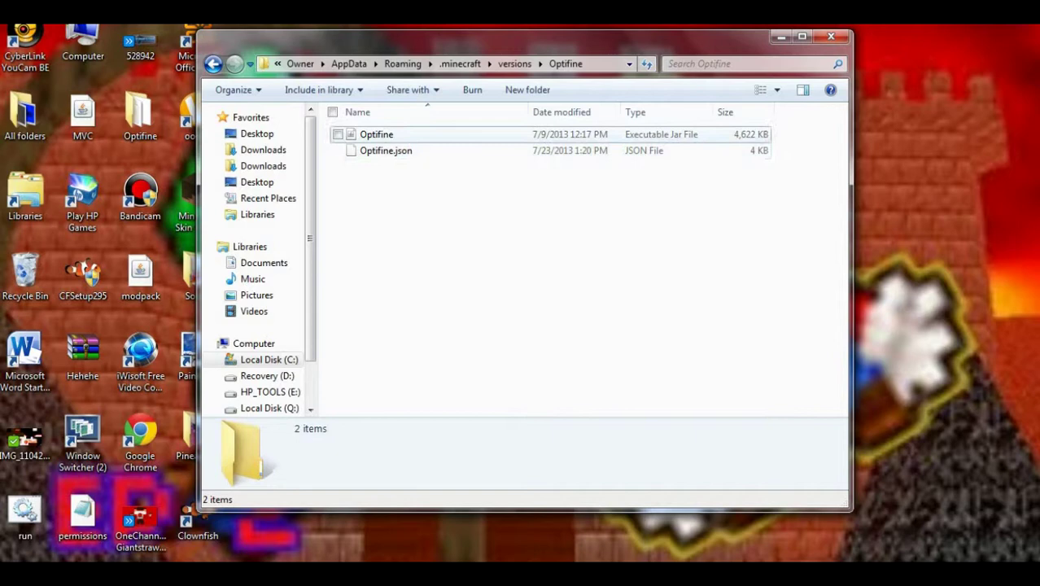
Step: Open Optifine.json in Notepad++ and set its "id" value to "Optifine"
click(488, 134)
click(557, 151)
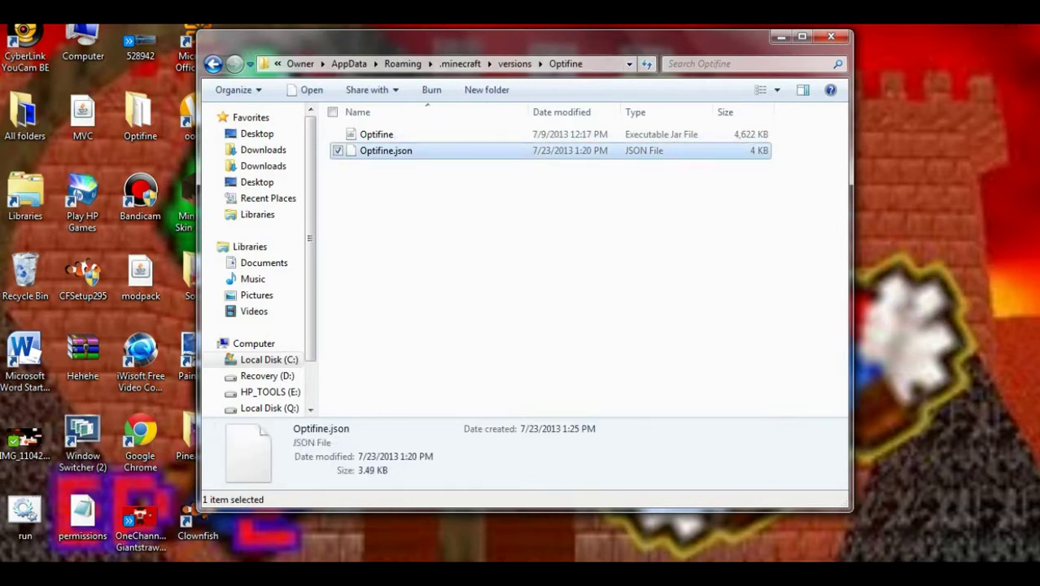
right_click(558, 151)
click(619, 176)
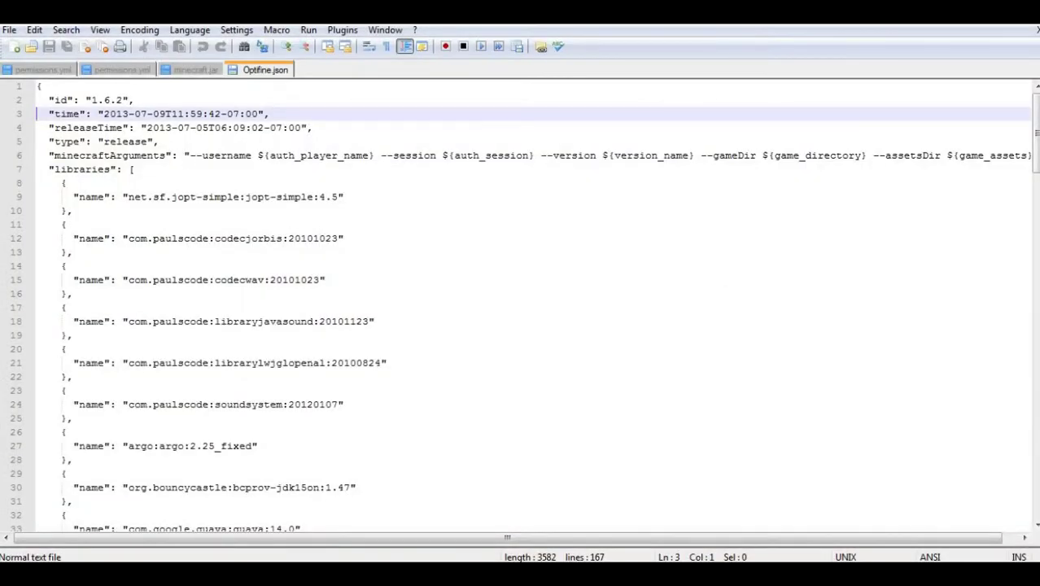
click(122, 100)
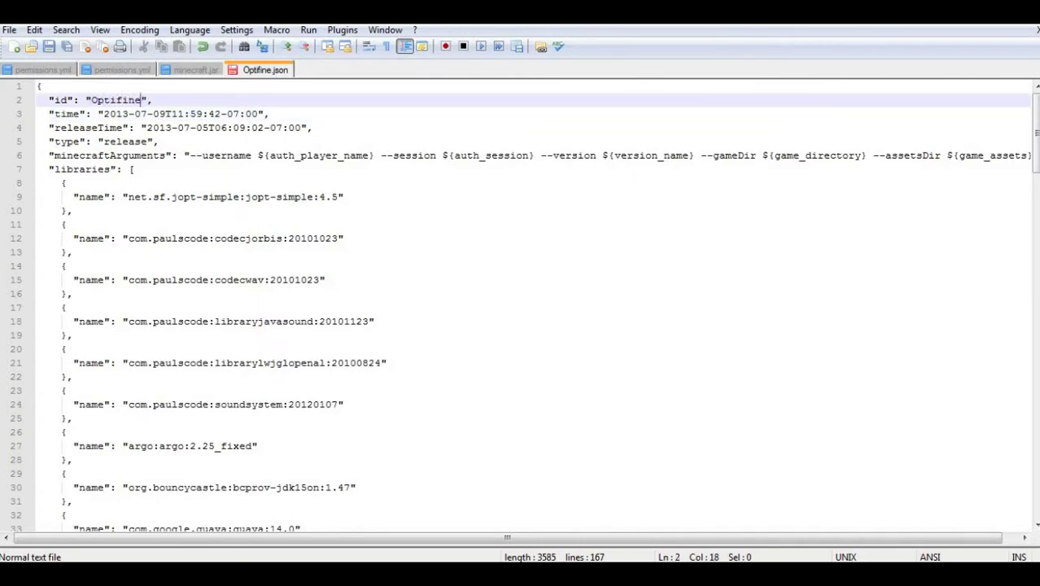
Step: Save the edited Optifine.json file and close Notepad++
click(9, 30)
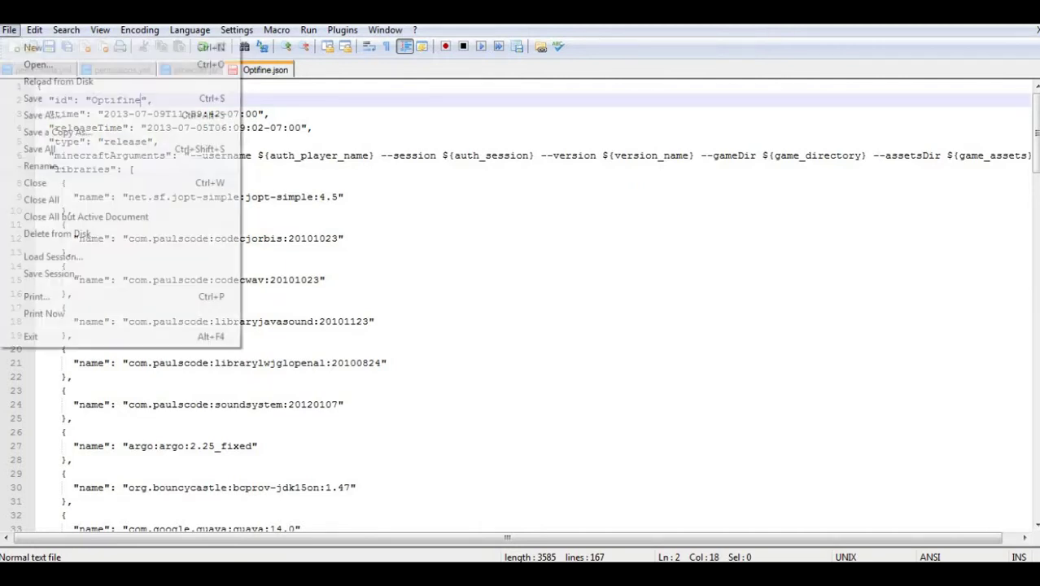
click(33, 97)
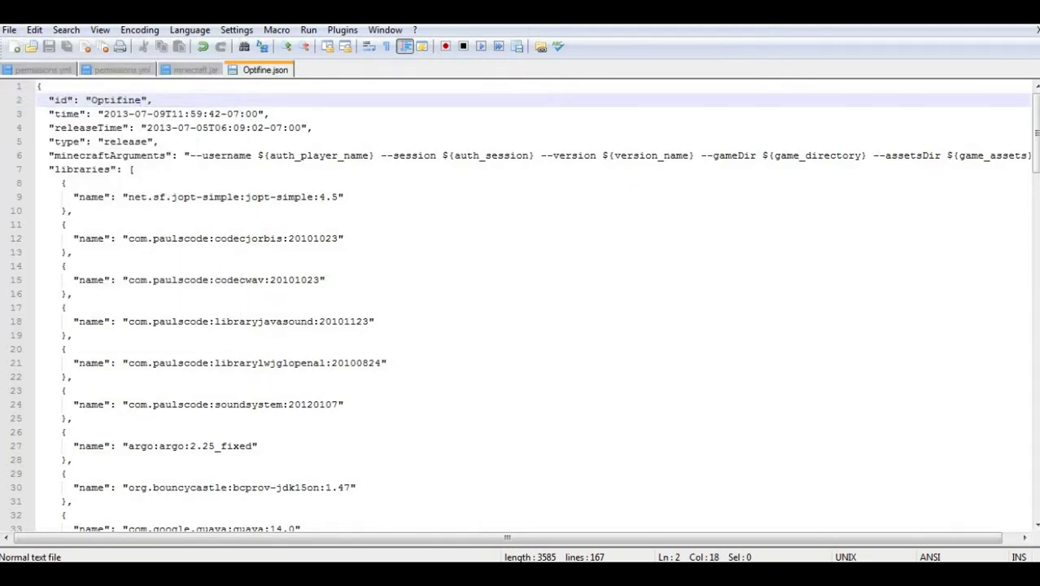
mouse_move(589, 575)
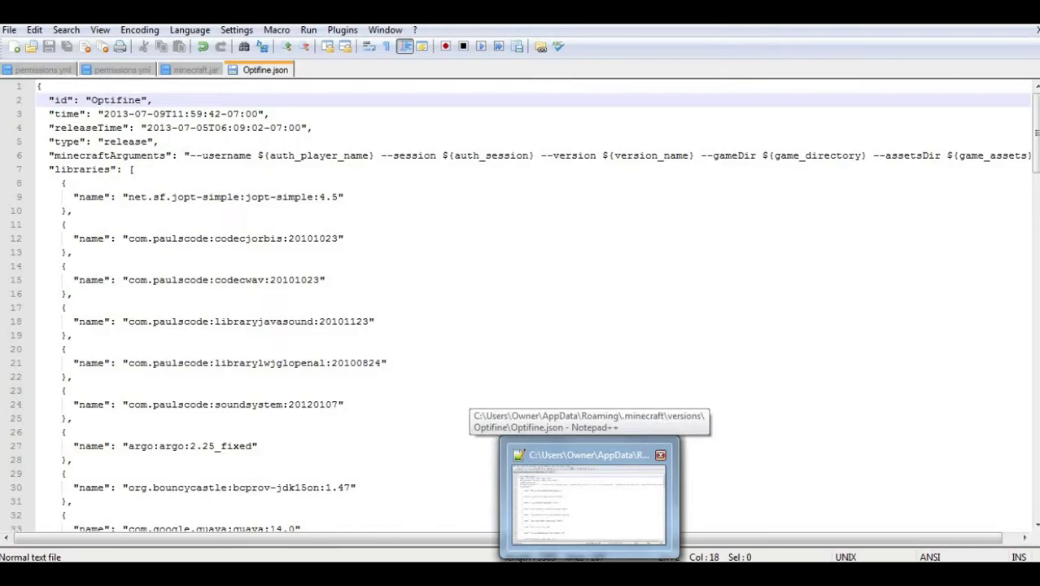
click(659, 455)
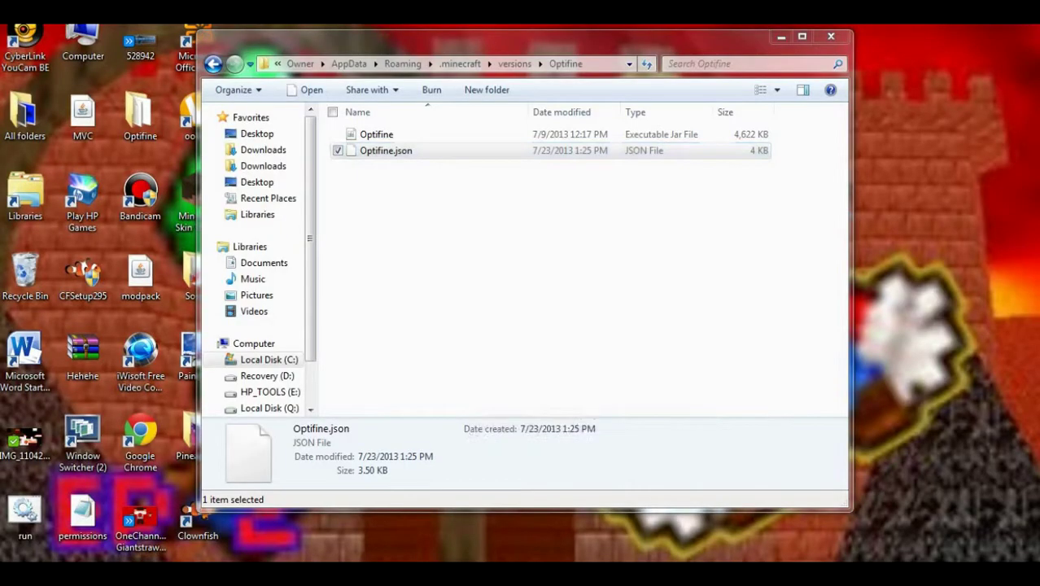
Step: Open the Optifine jar file in WinRAR and snap its window beside the OptiFine archive on the desktop
click(665, 135)
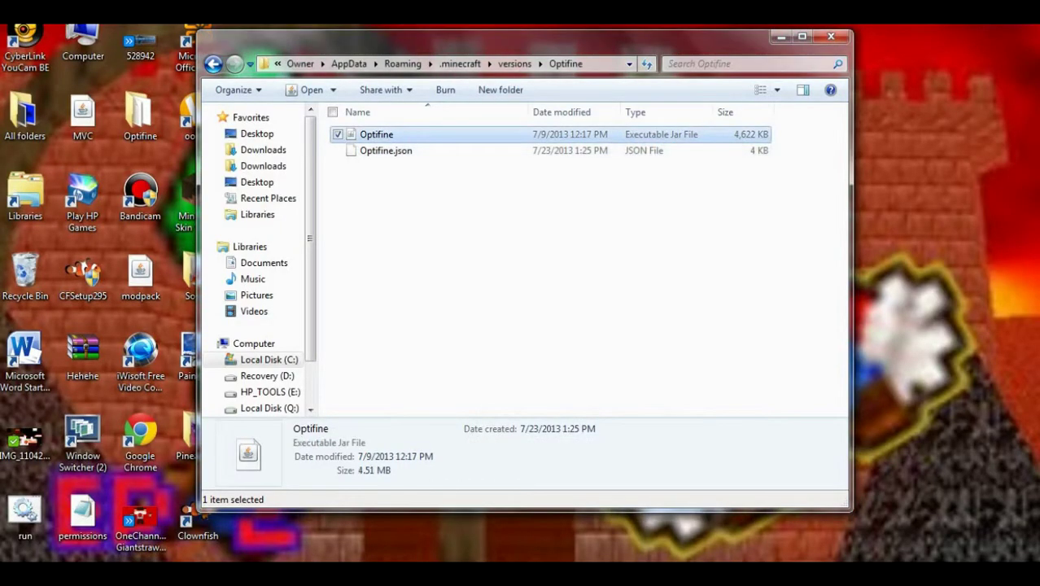
right_click(666, 135)
mouse_move(732, 178)
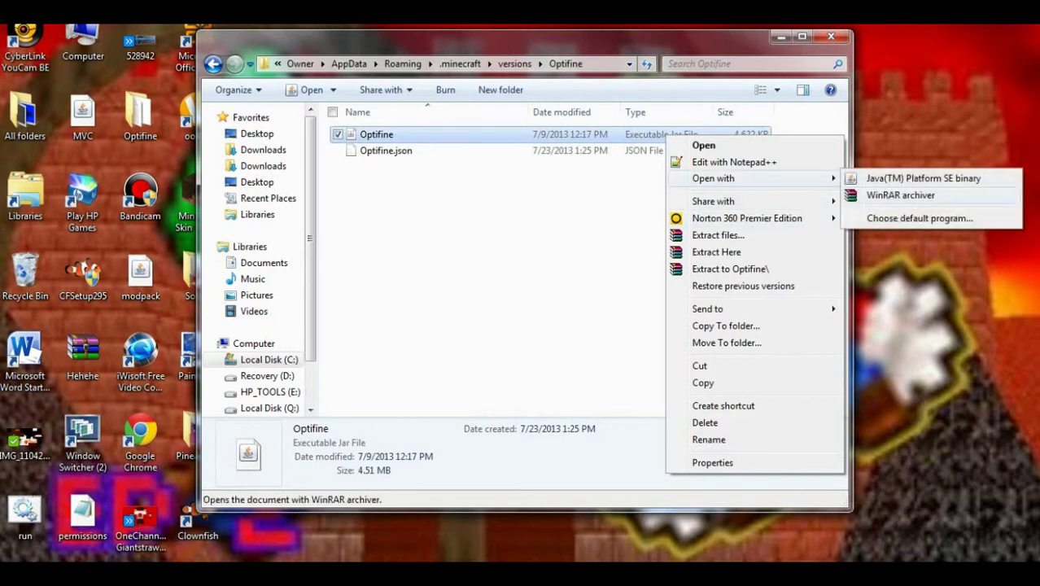
click(901, 195)
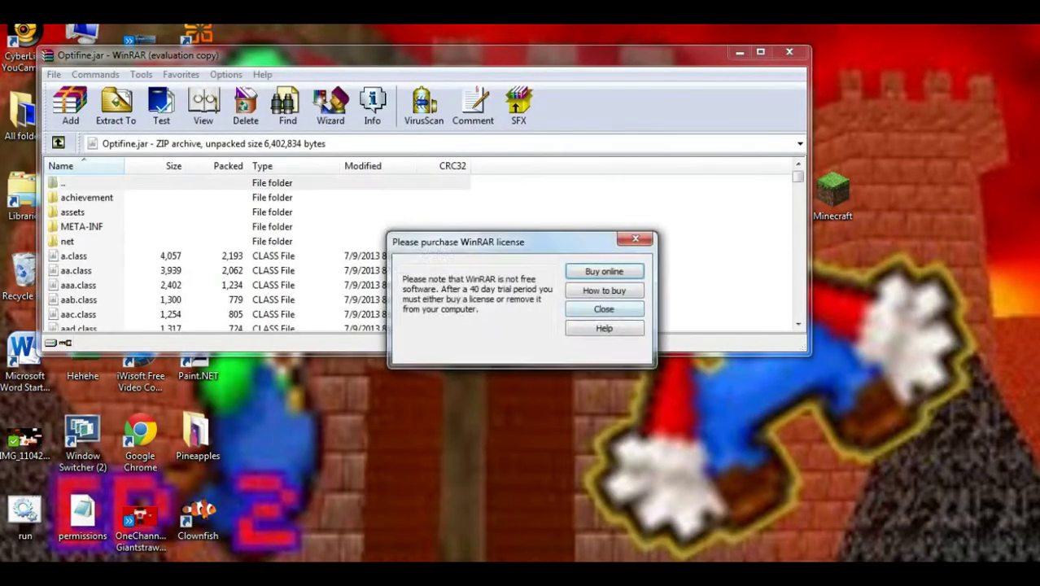
click(605, 309)
drag(521, 56, 324, 86)
key(super+Left)
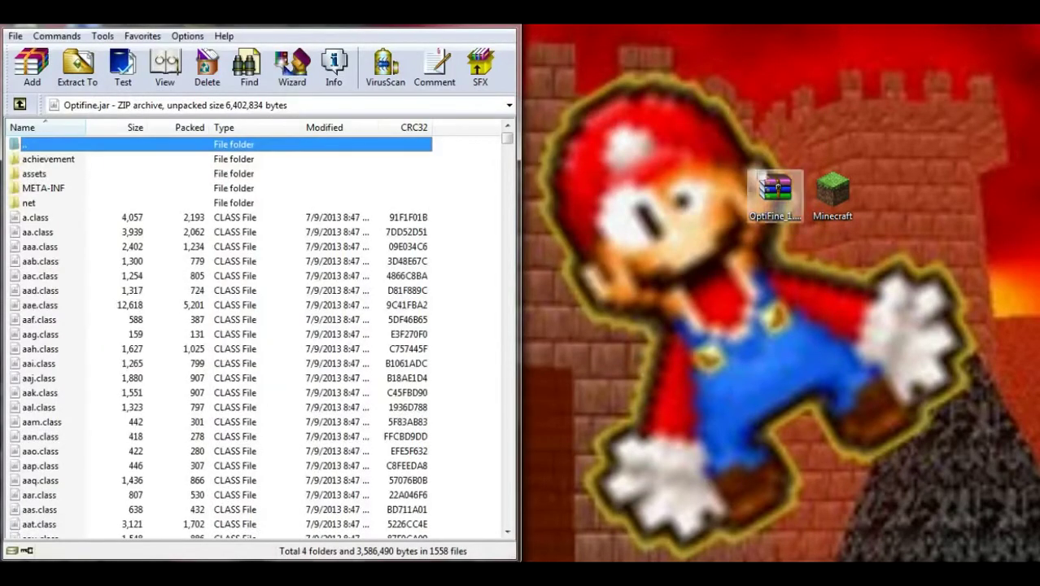
Step: Open the OptiFine_1.6.2_HD_B3 archive from the desktop in WinRAR and place its window beside Optifine.jar
click(776, 190)
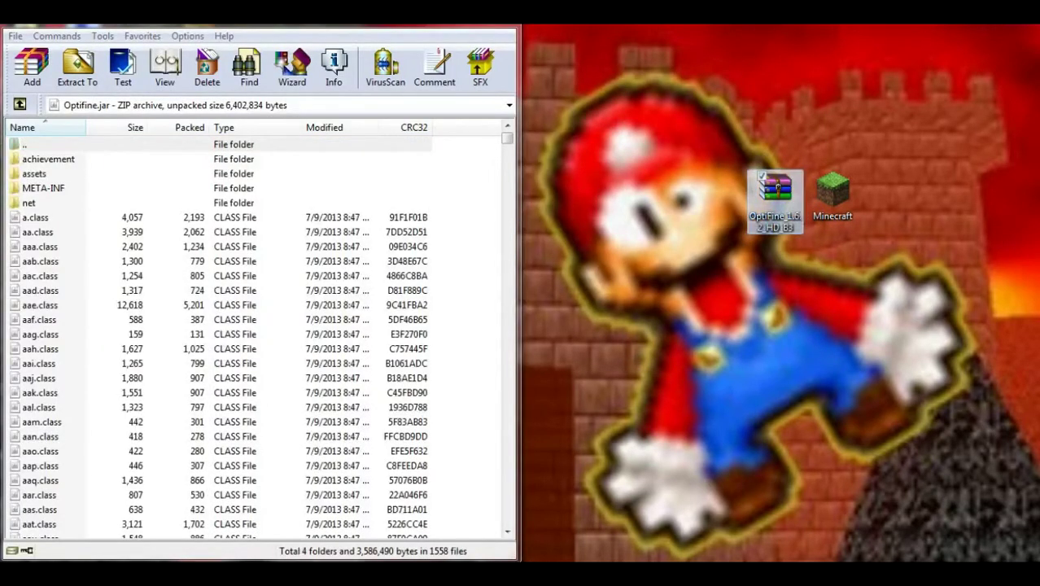
double_click(775, 190)
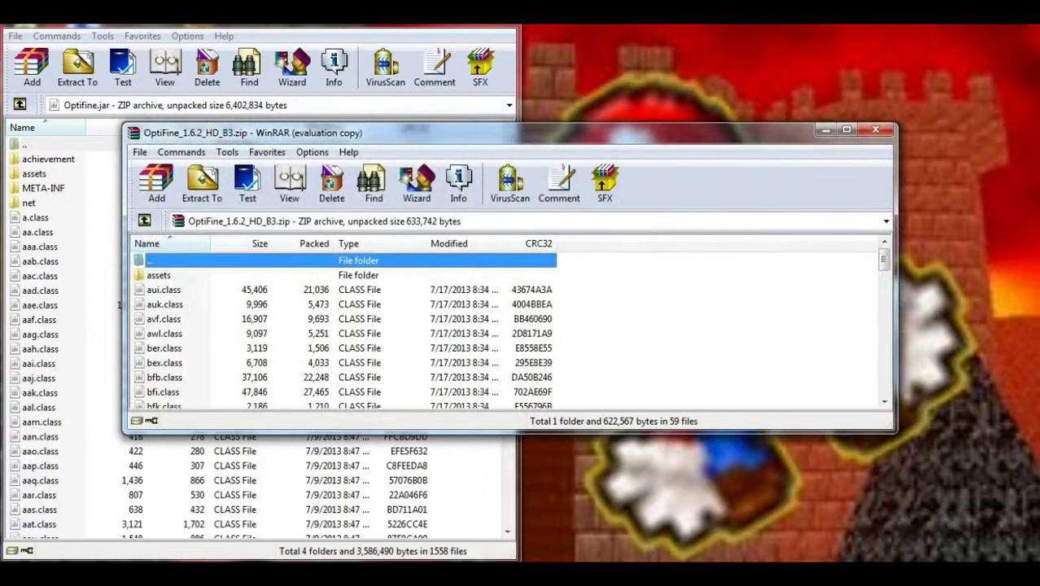
key(Escape)
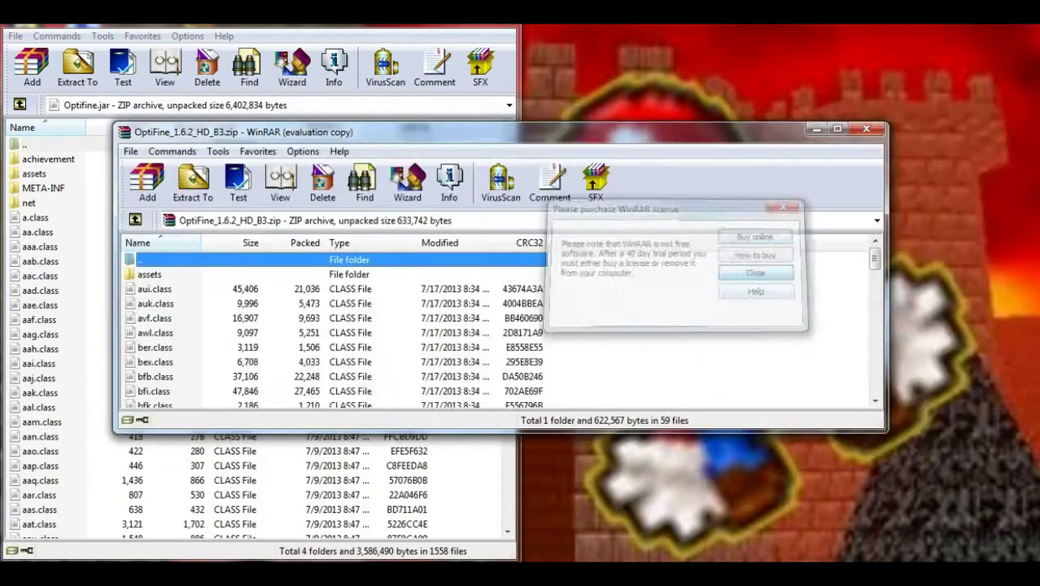
key(super+Right)
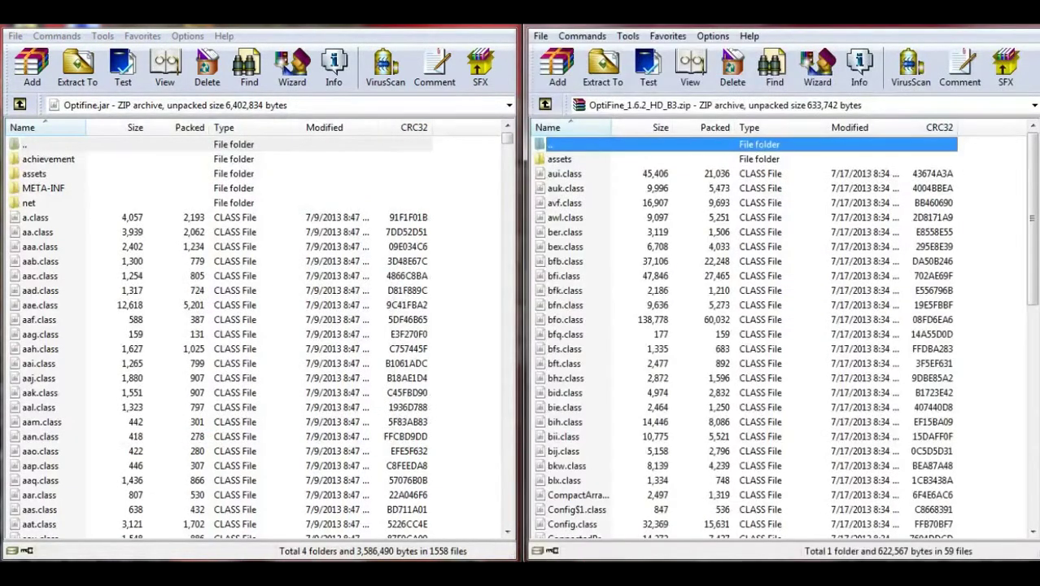
Step: Delete the META-INF folder from the Optifine.jar archive and confirm the deletion
click(123, 202)
click(123, 188)
right_click(123, 187)
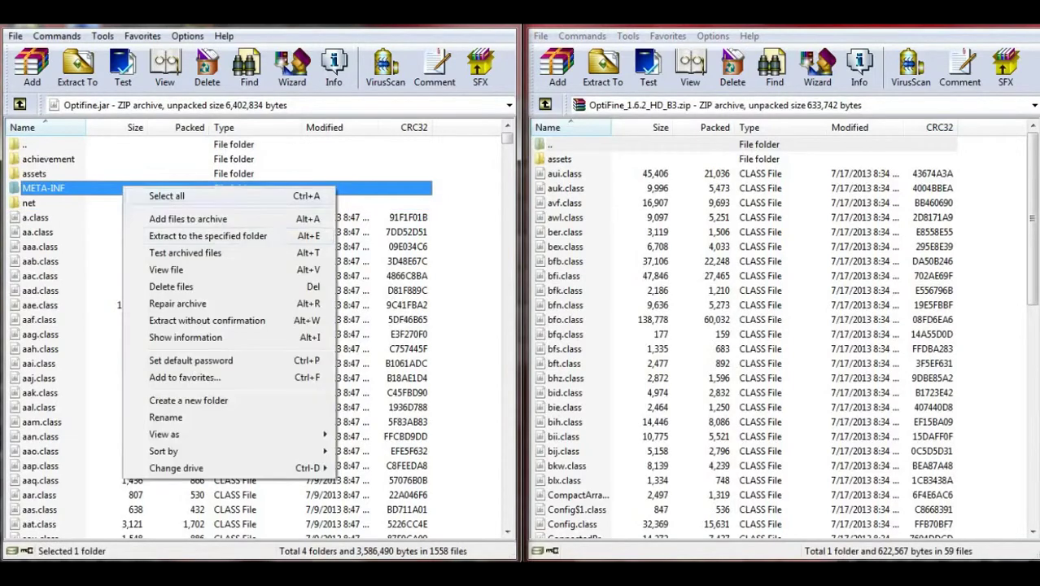
key(Delete)
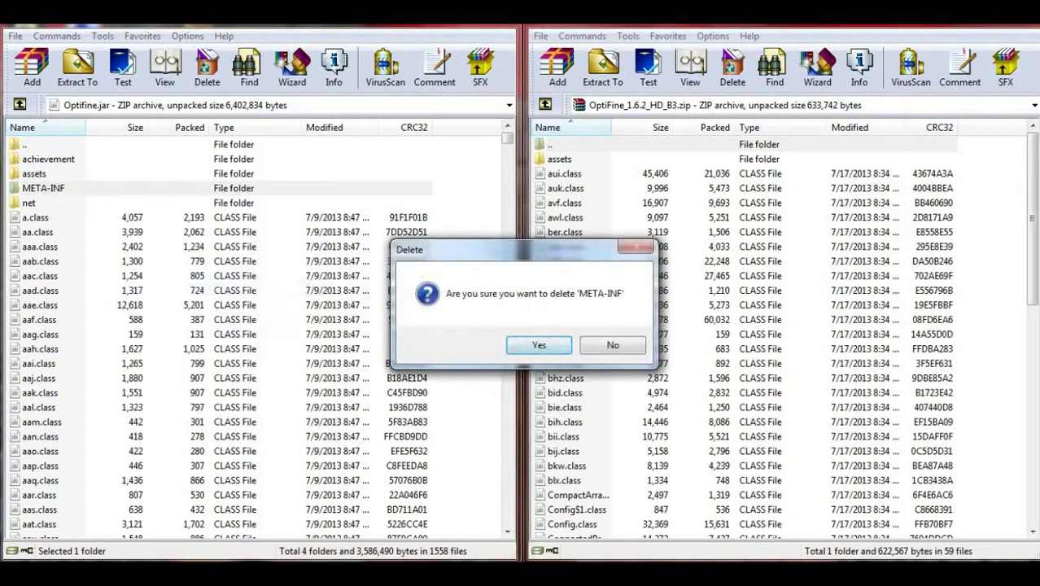
key(Return)
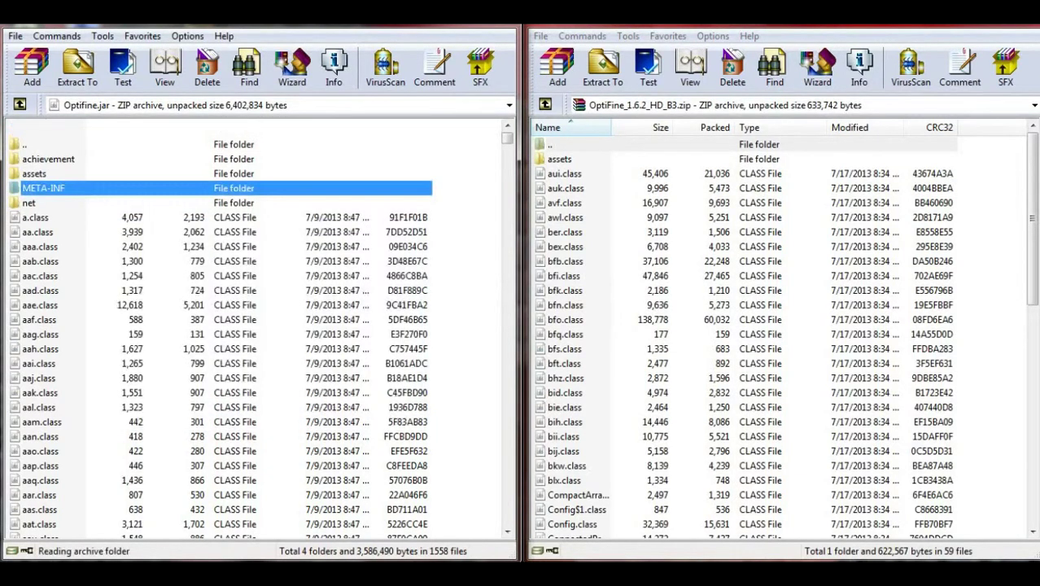
Step: Add all files of the OptiFine_1.6.2_HD_B3.zip archive to Optifine.jar, keeping the default archive parameters
click(565, 247)
key(ctrl+a)
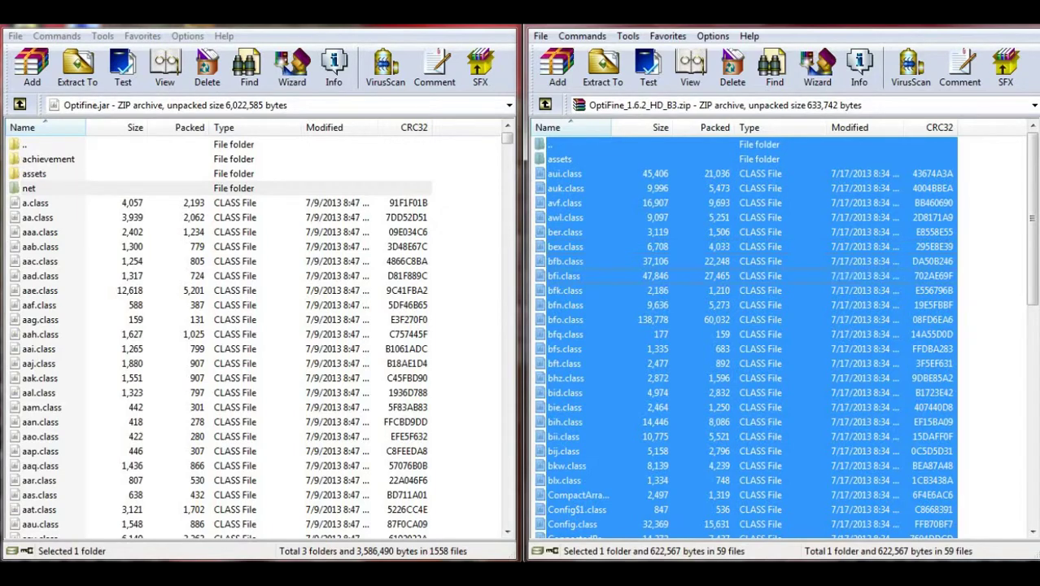
drag(564, 276, 277, 277)
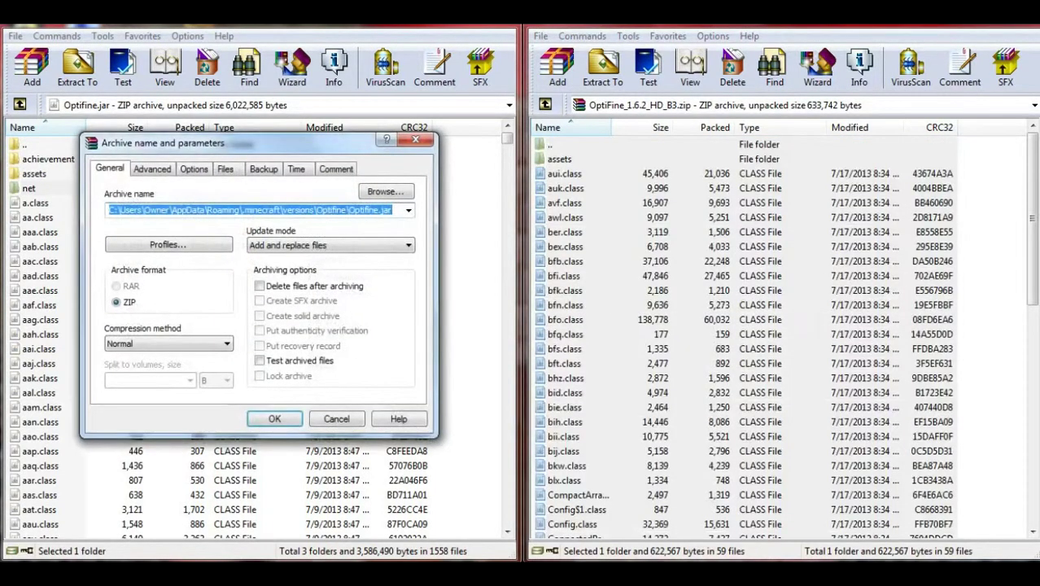
key(Return)
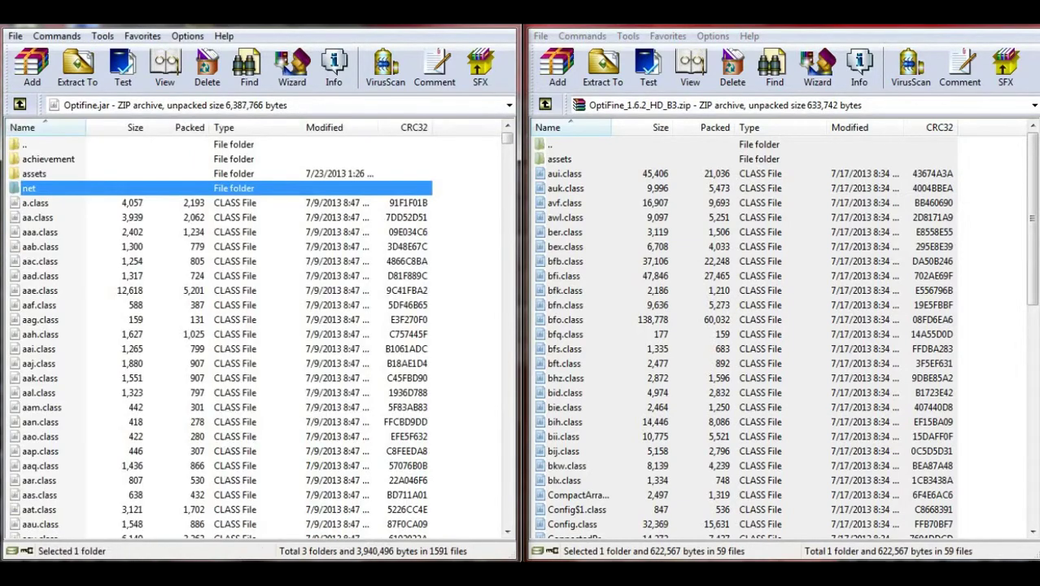
Step: Close both archive windows and run the Minecraft launcher from the desktop, allowing the file to run
mouse_move(589, 575)
click(575, 451)
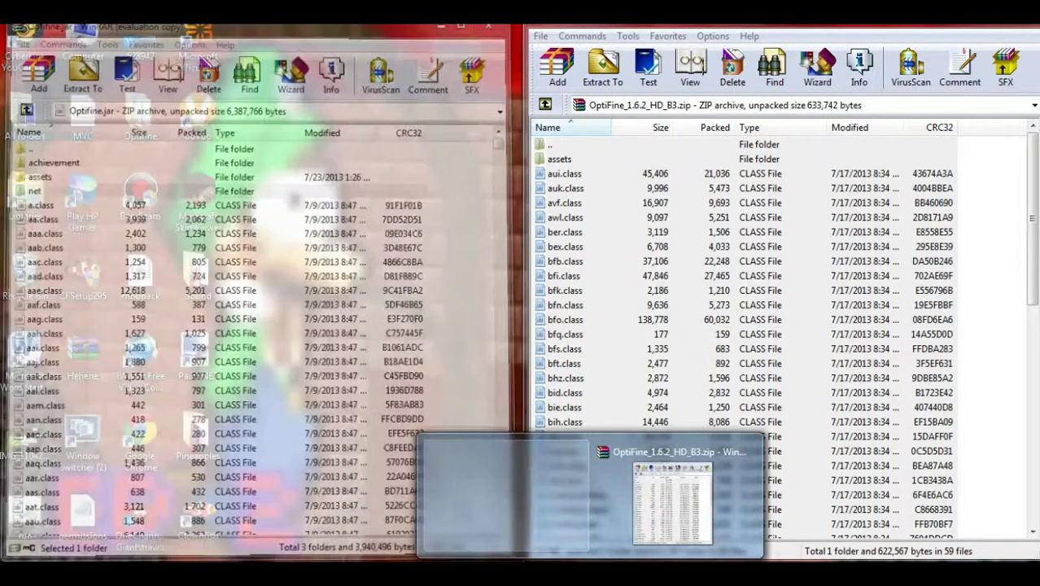
click(661, 452)
double_click(832, 194)
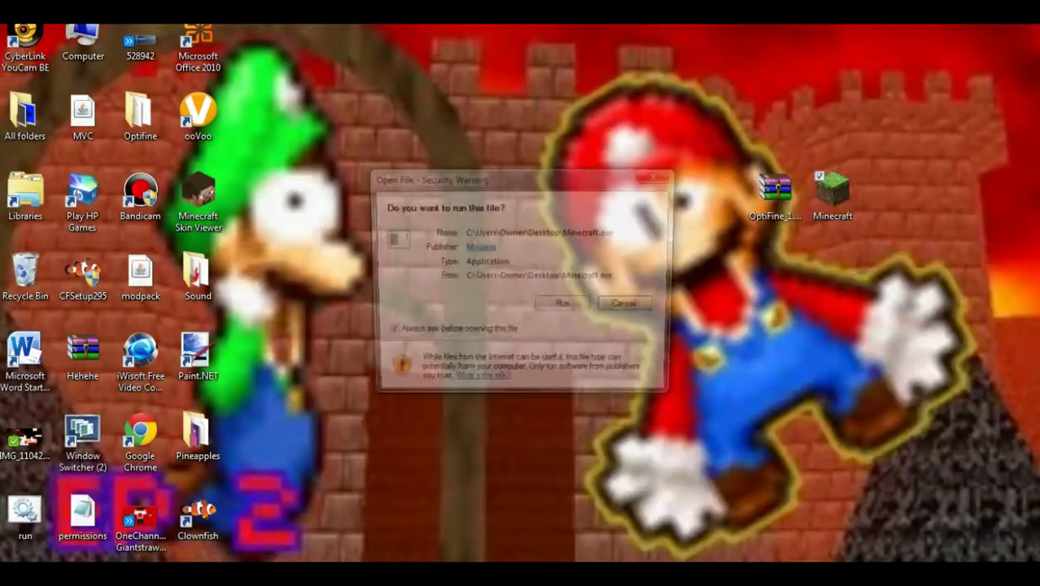
click(565, 306)
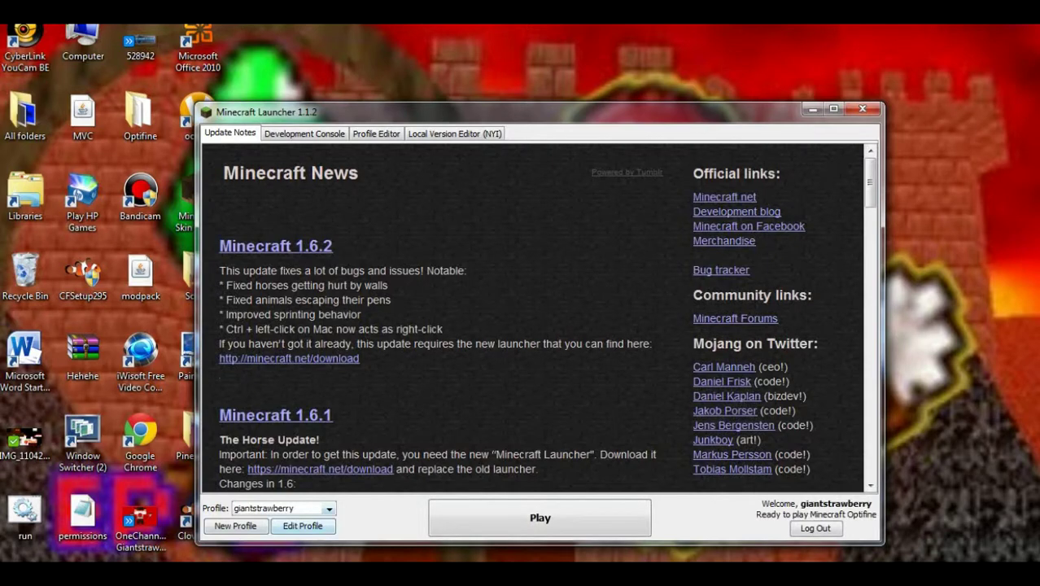
Step: Create and save a new launcher profile named "Tut Optifine" that uses the version "release Optifine"
click(235, 525)
click(669, 295)
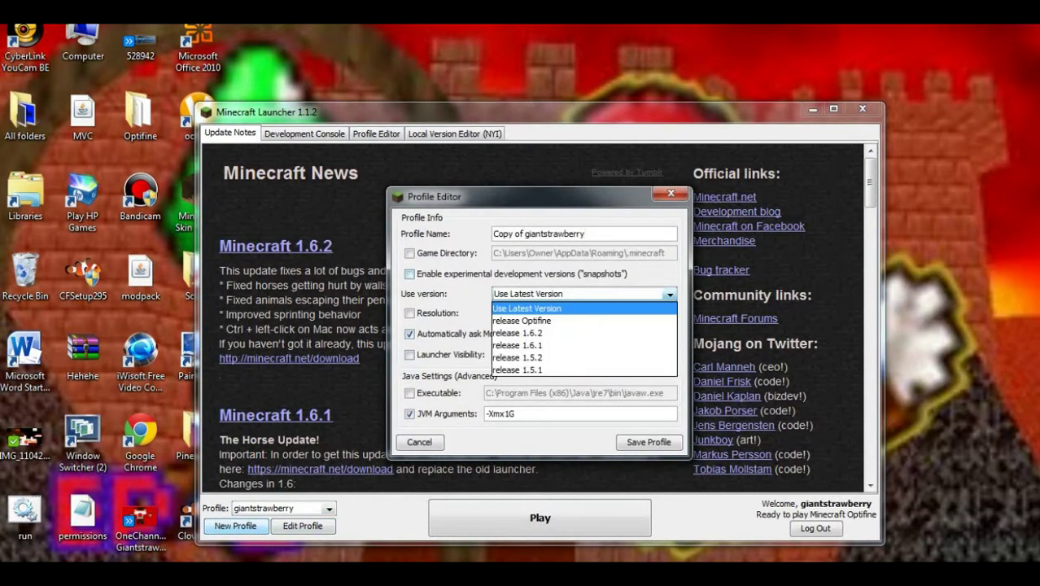
click(570, 320)
key(ctrl+a)
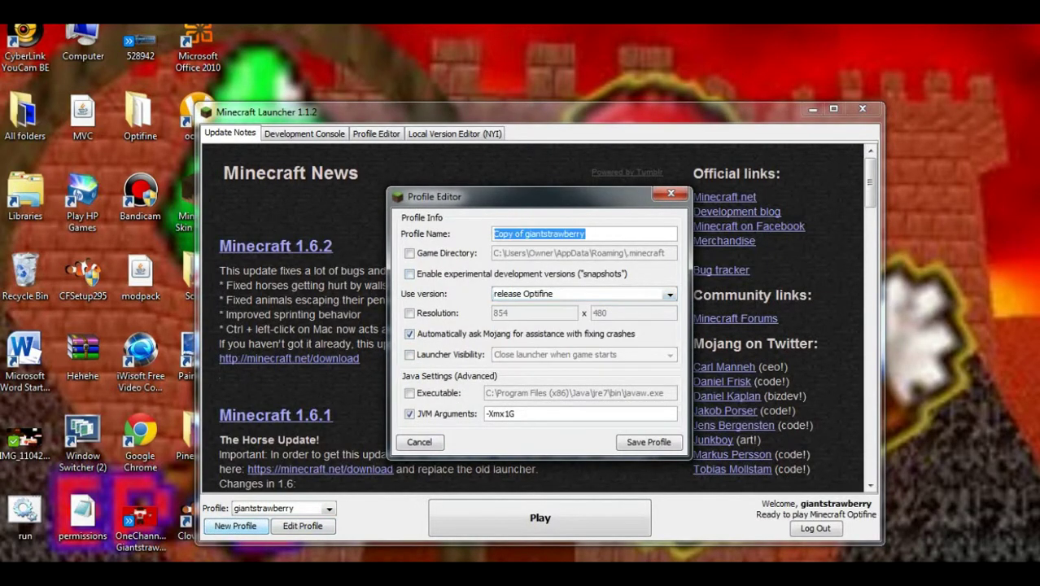
key(BackSpace)
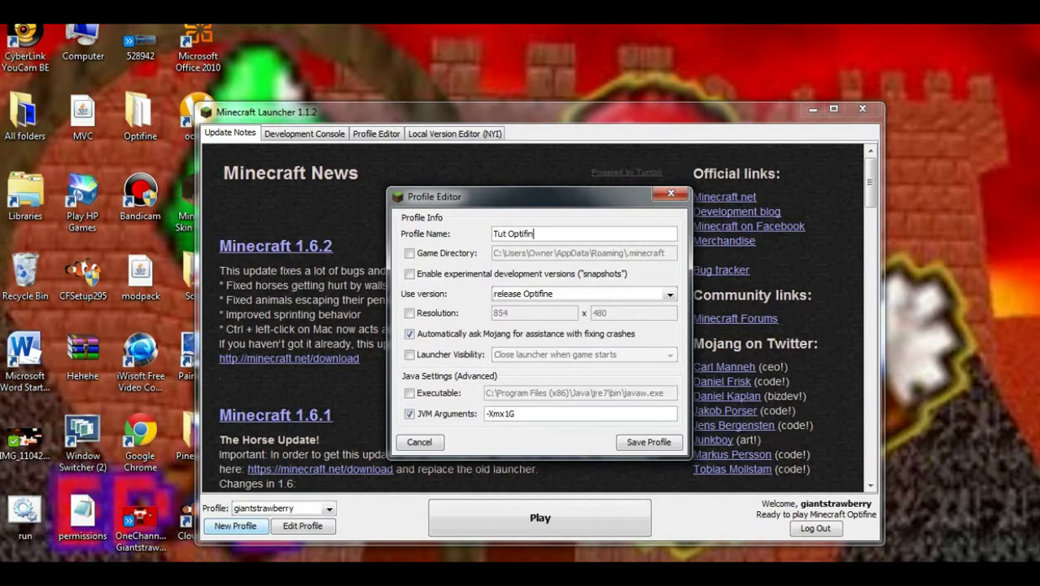
click(649, 442)
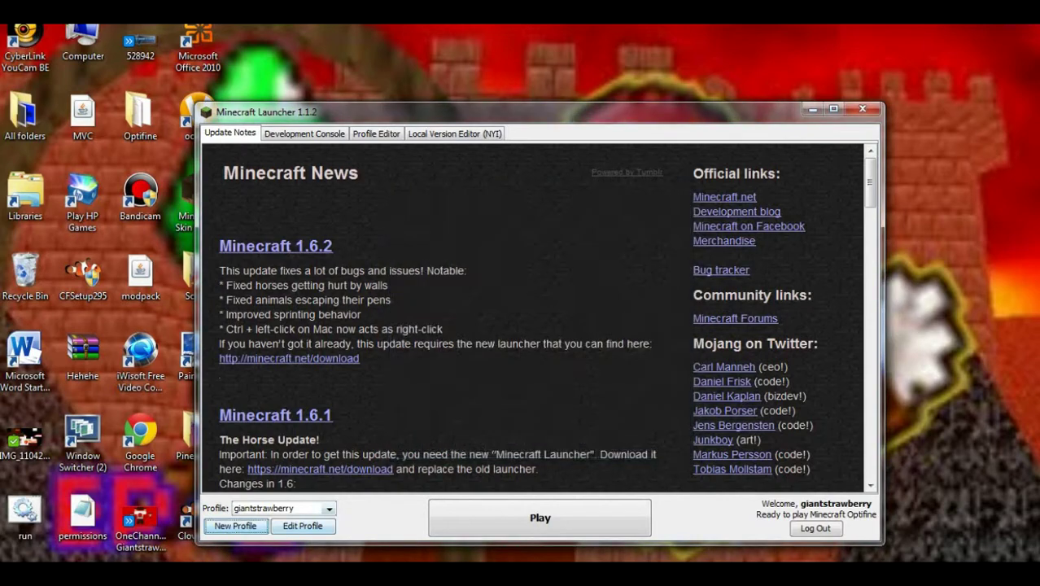
Step: Select the Tut Optifine profile and start the game with it
click(329, 507)
click(276, 483)
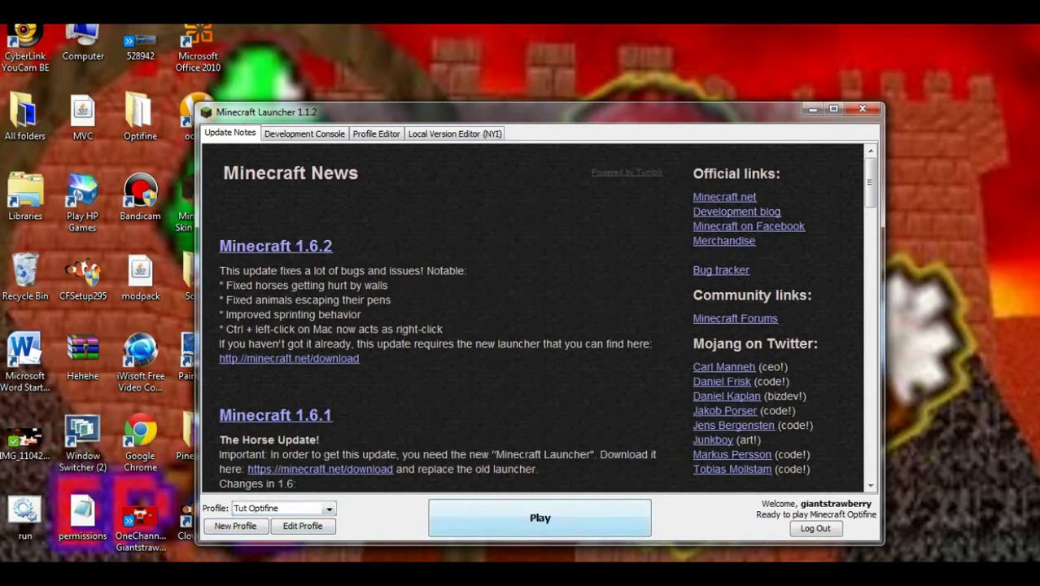
click(539, 517)
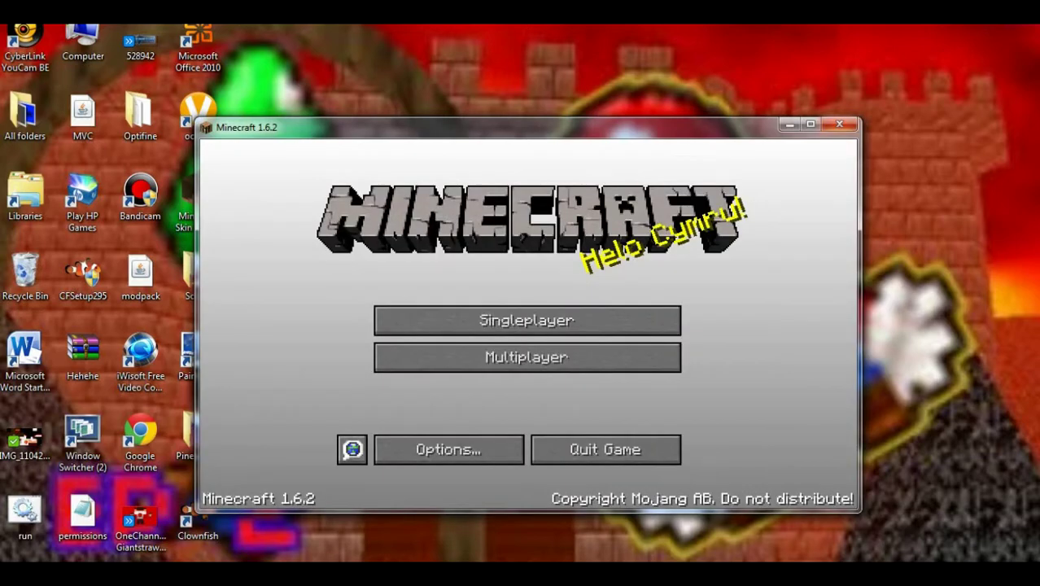
Step: Switch Minecraft to full screen and load a saved singleplayer world
key(F11)
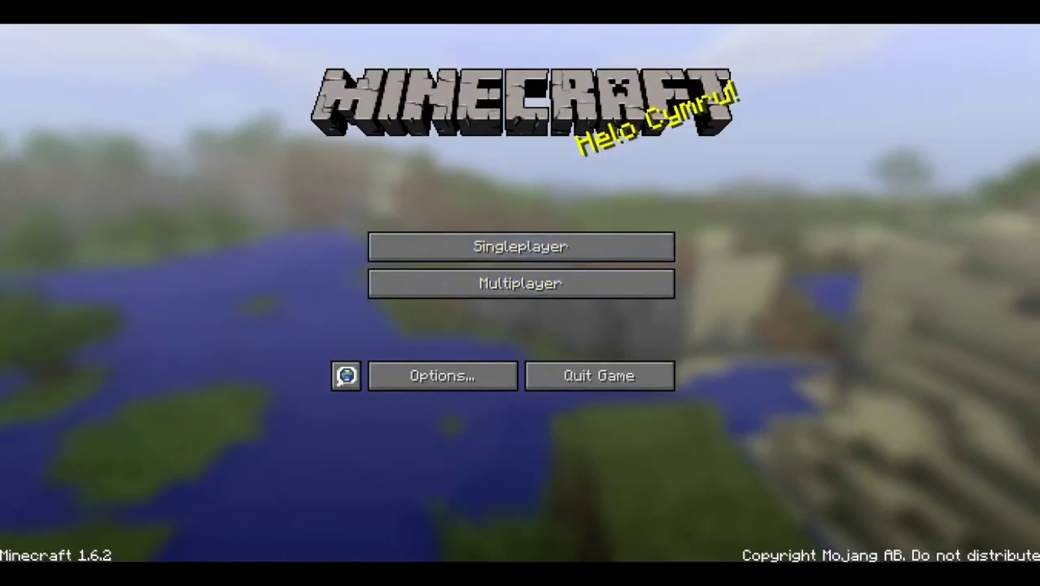
click(521, 247)
double_click(521, 242)
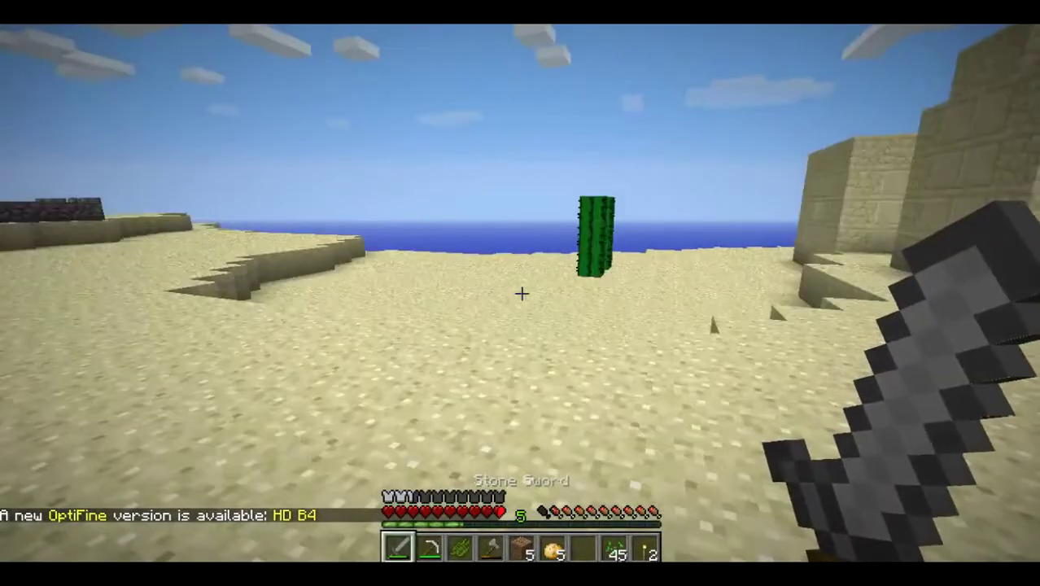
Step: Walk across the desert beside the village and bring up the debug screen with its profiler graph to check performance
key(w)
key(w)
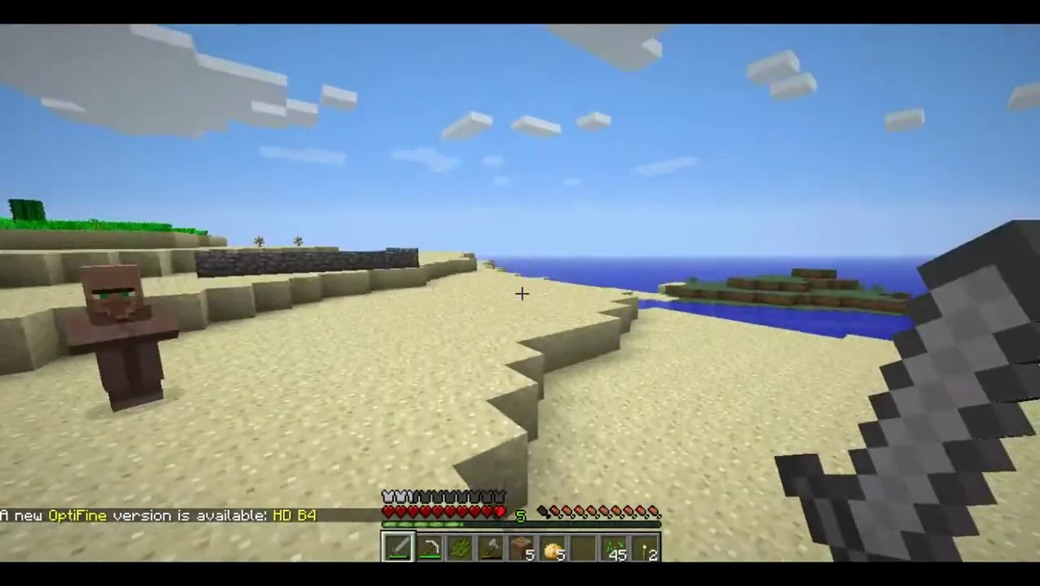
key(w)
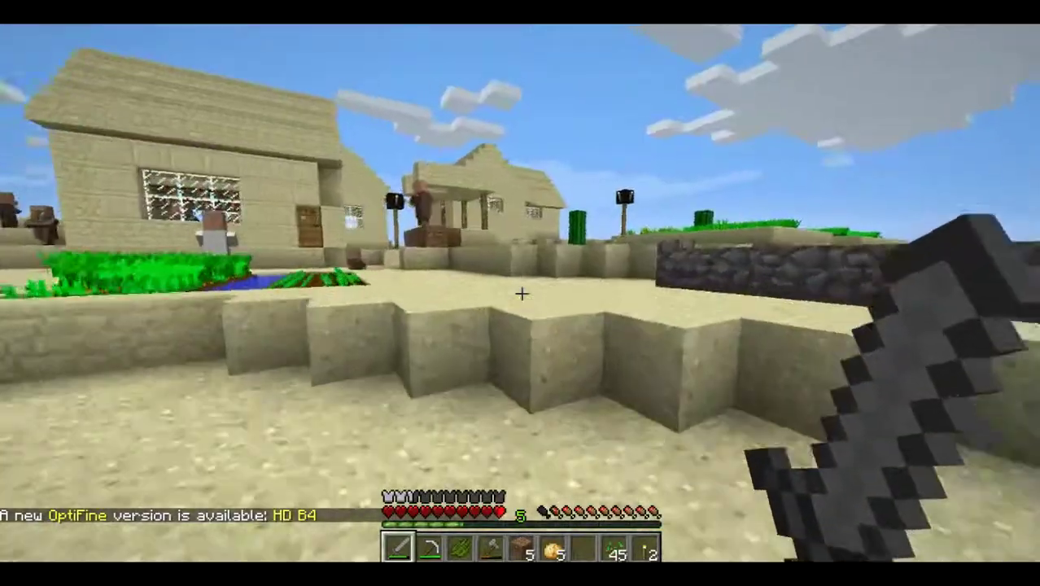
key(space)
key(w)
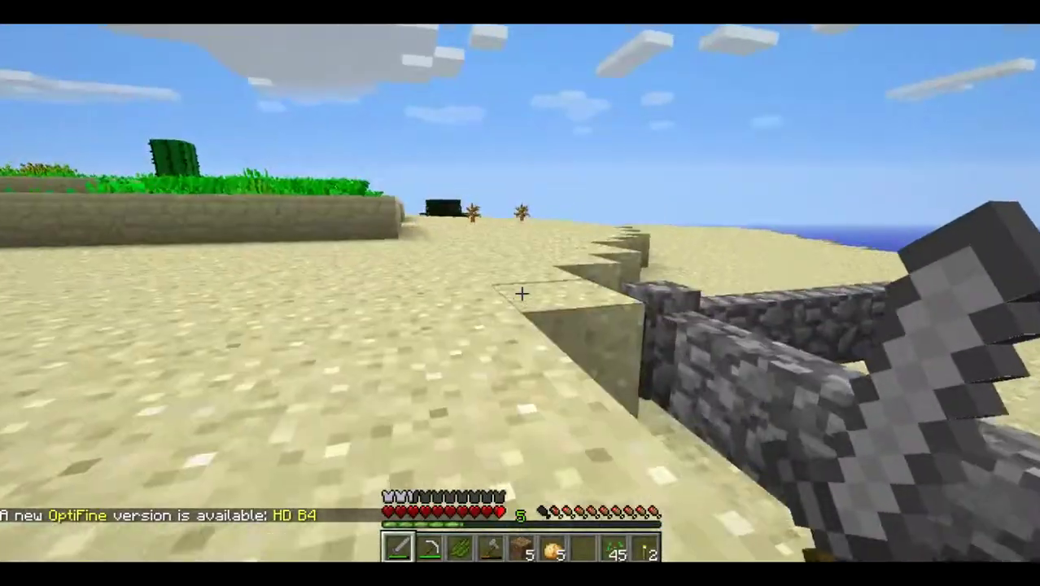
key(w)
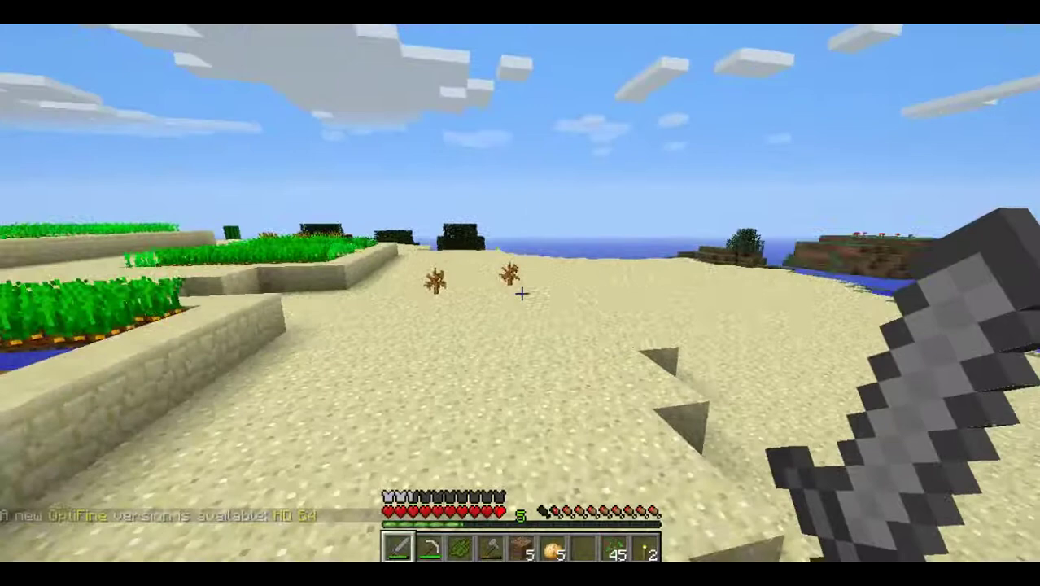
key(shift+F3)
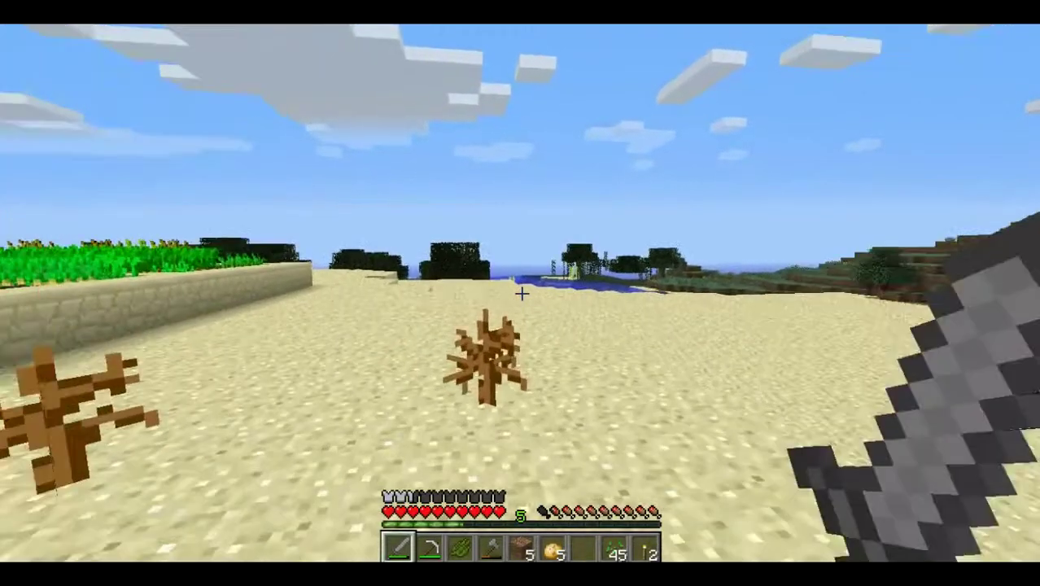
Step: Explore the village's crop fields, houses and cobblestone enclosure to check how smoothly the game runs with OptiFine
key(w)
key(space)
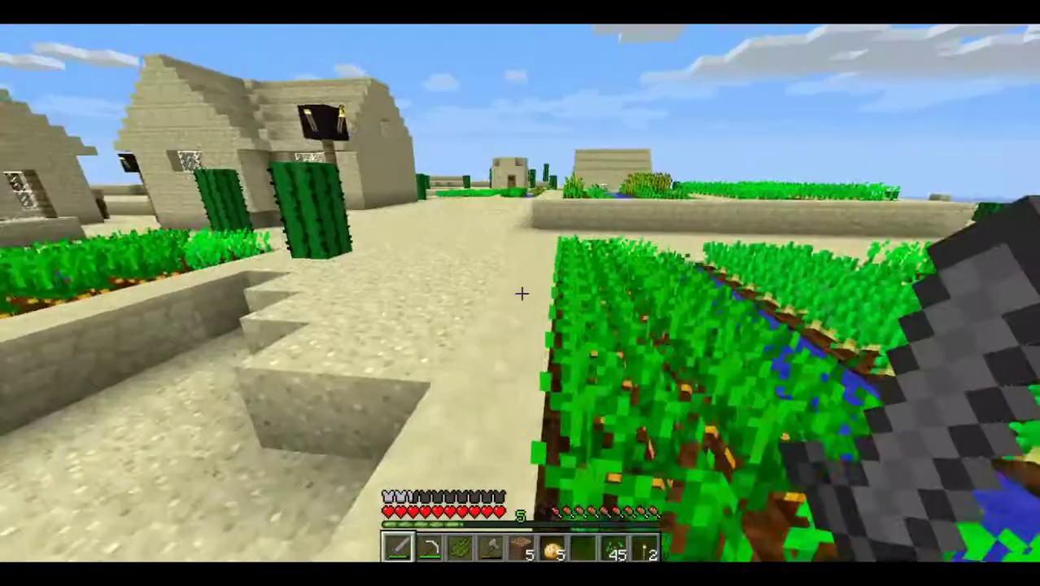
key(w)
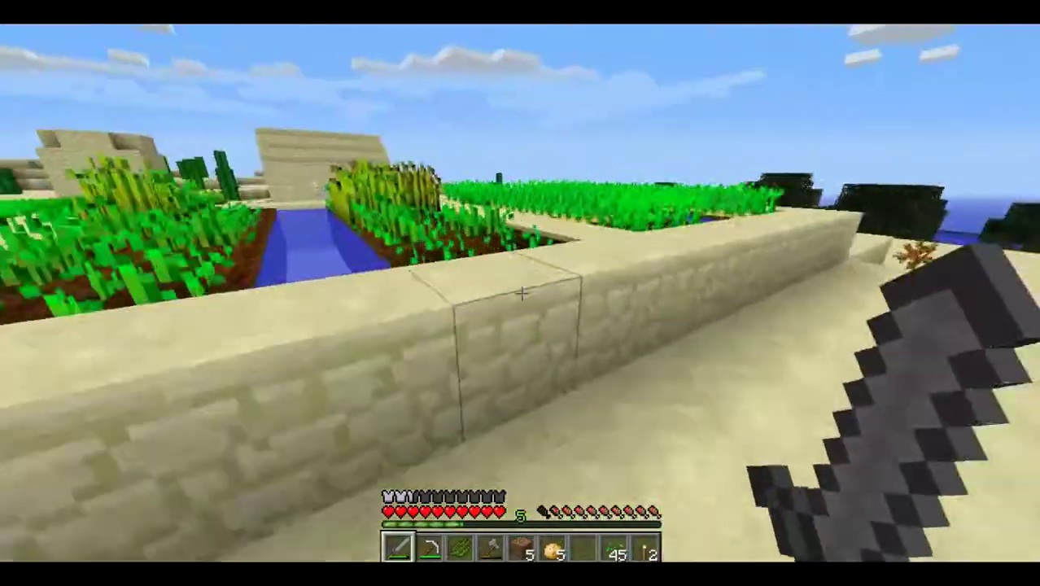
key(w)
key(space)
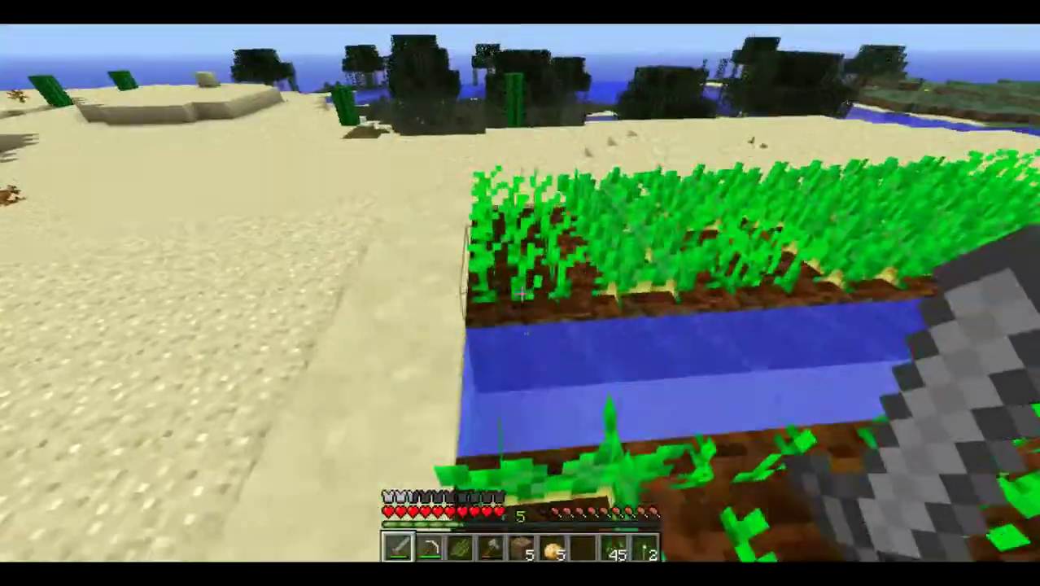
key(w)
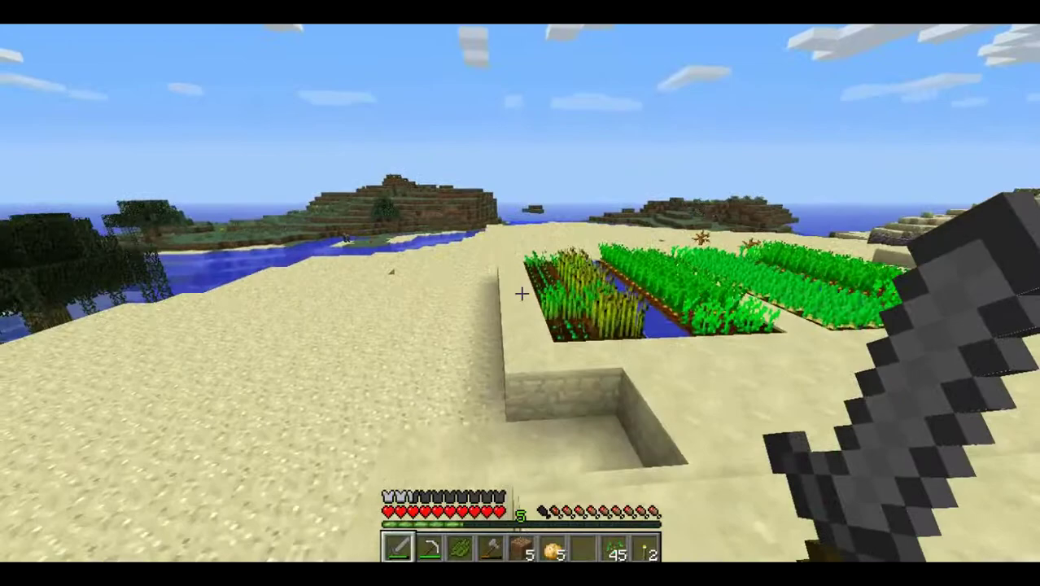
key(w)
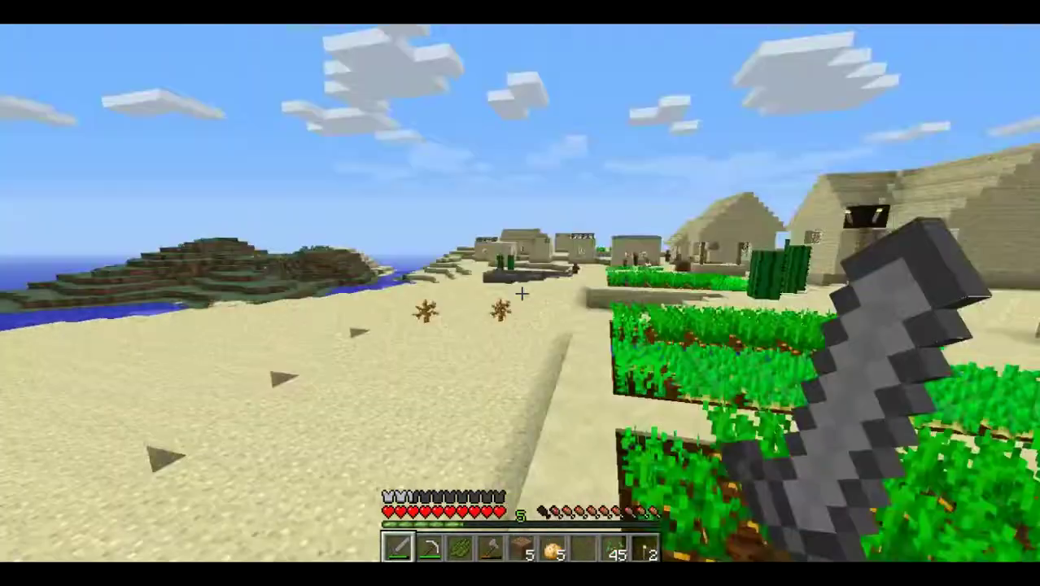
key(w)
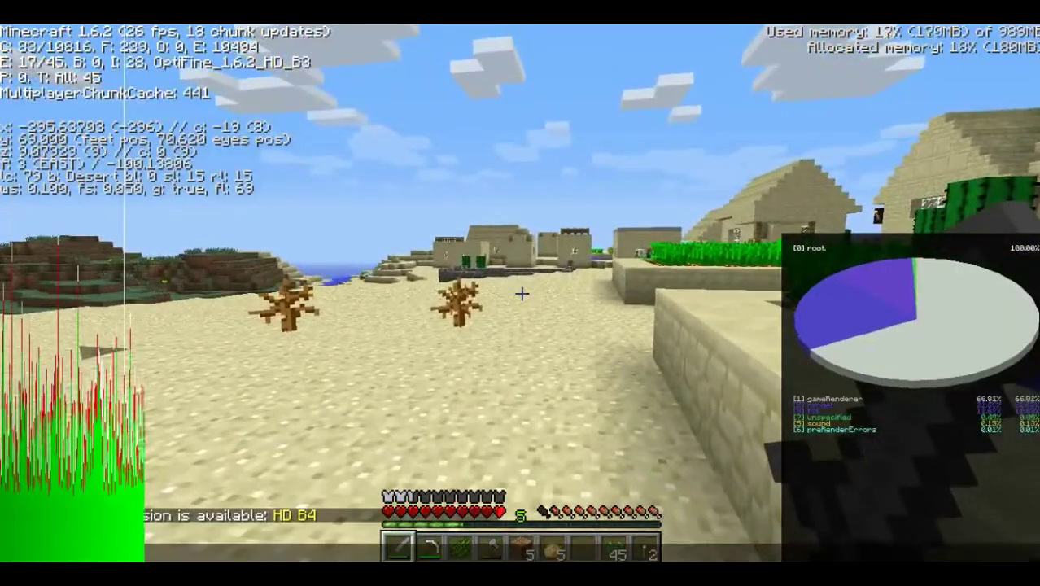
key(w)
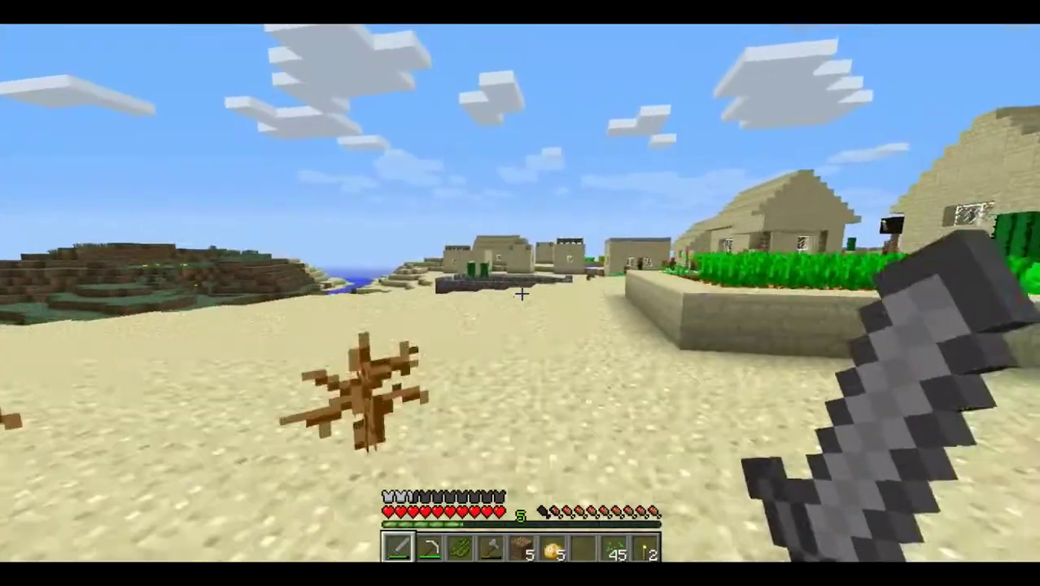
key(w)
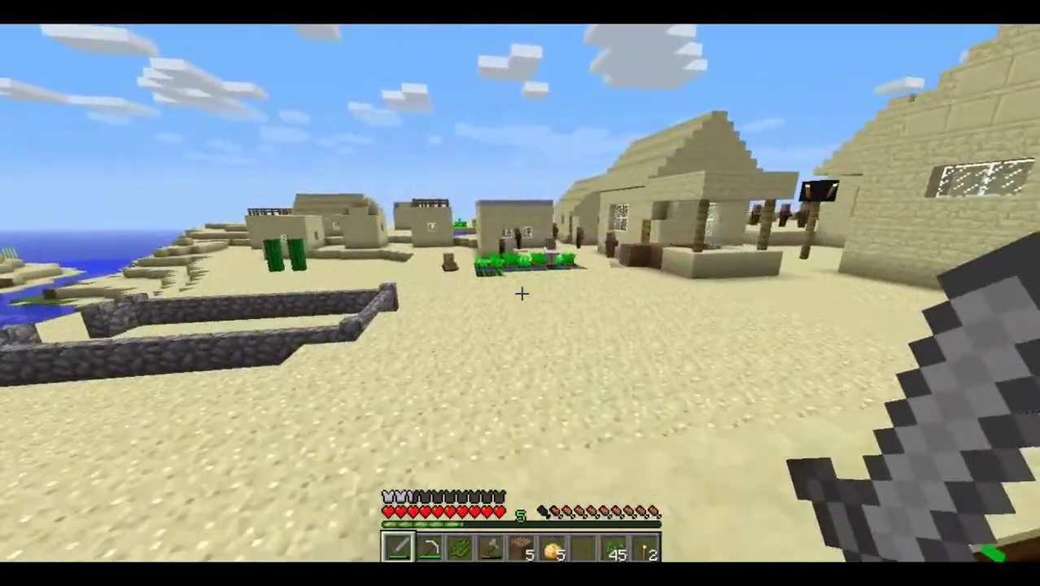
key(w)
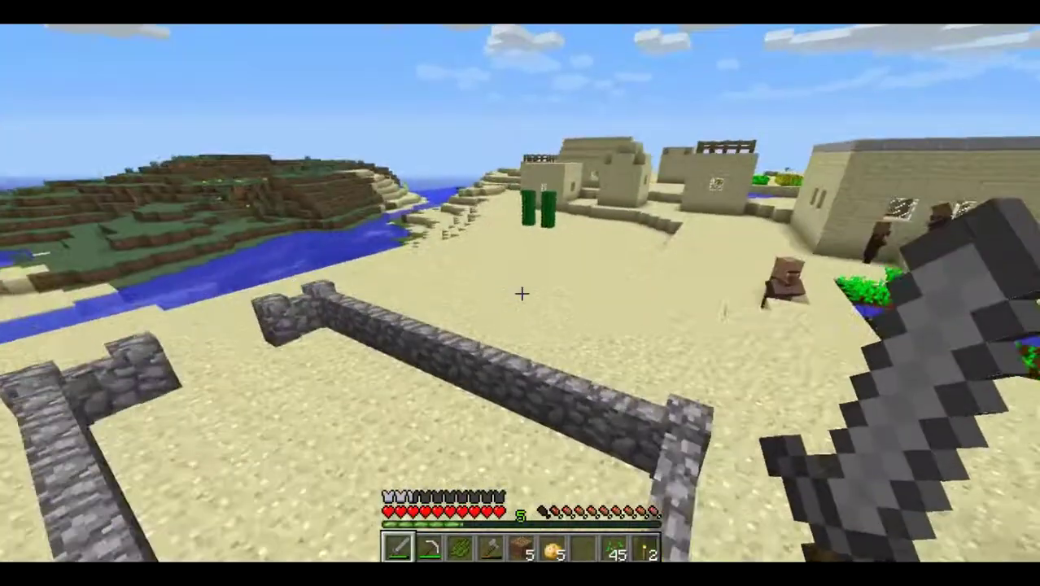
Step: Walk from the cobblestone enclosure past the village houses and along the outer crop fields to check how smoothly the terrain renders
key(w)
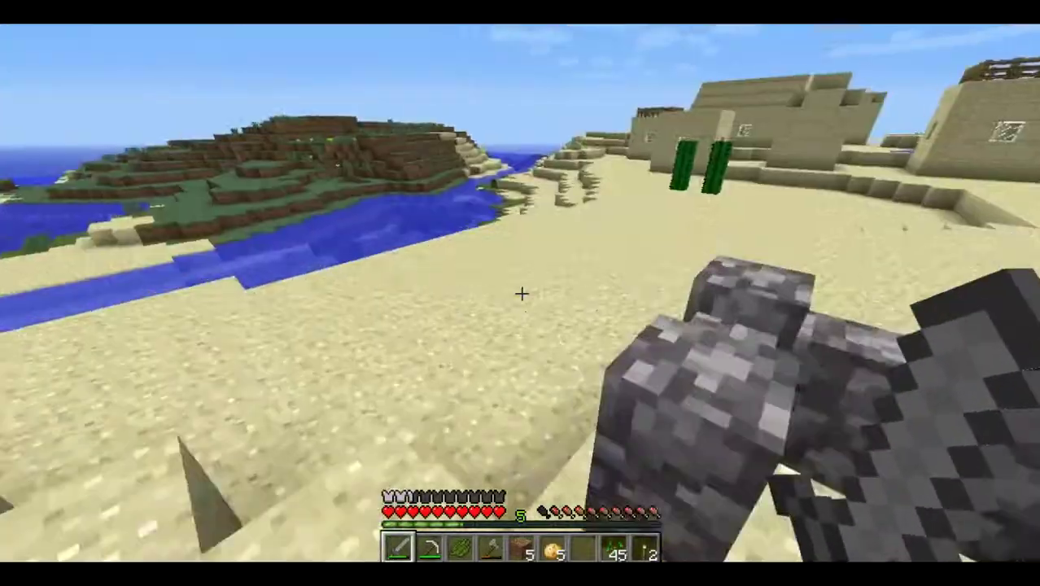
key(w)
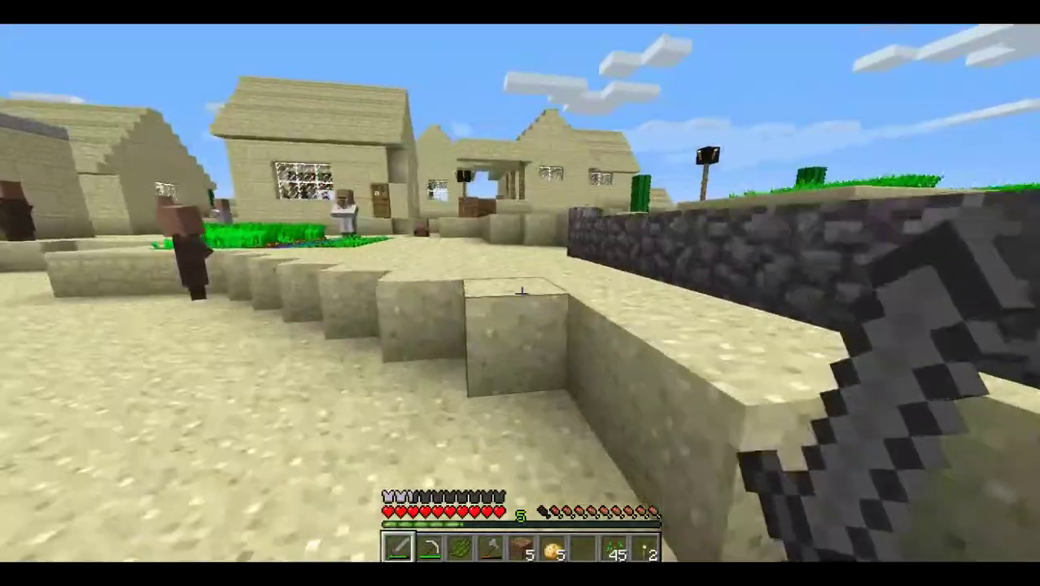
key(w)
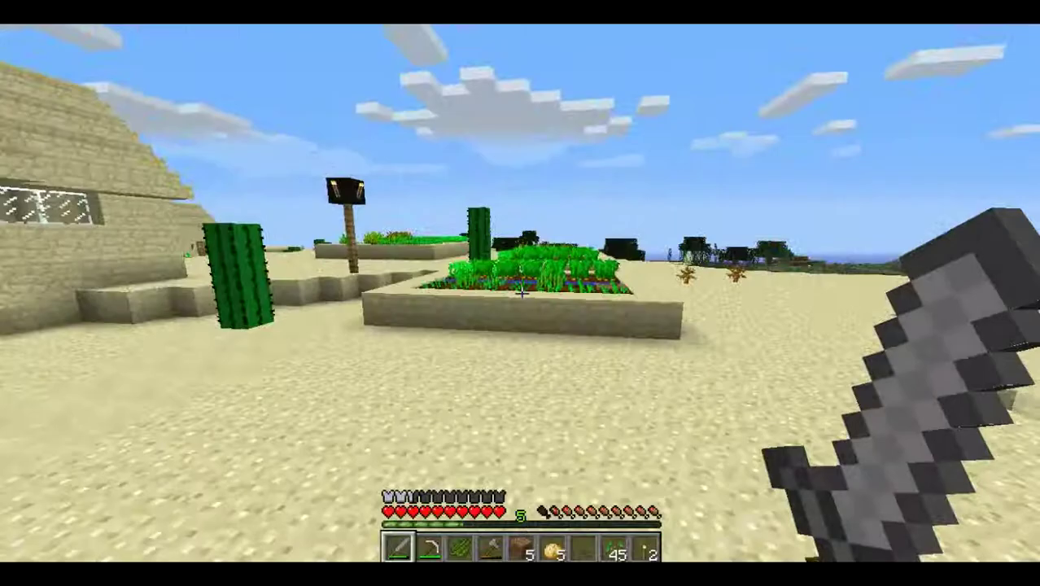
key(w)
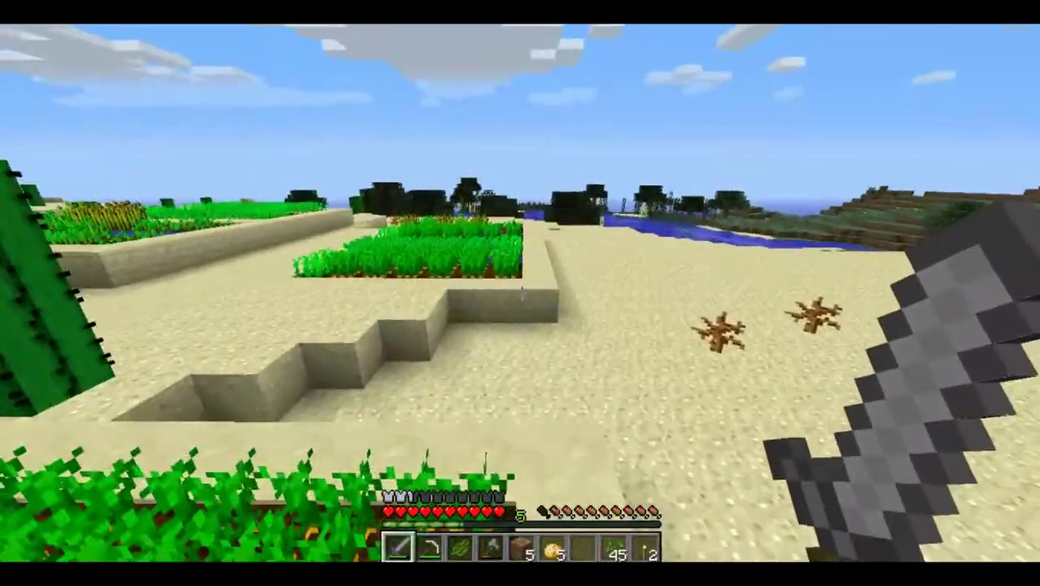
key(w)
key(space)
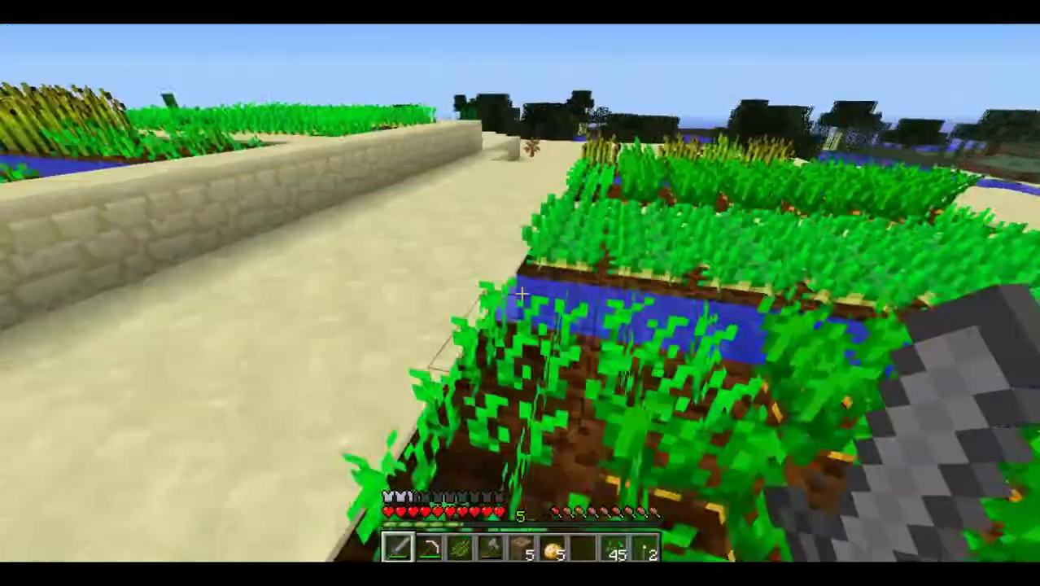
key(w)
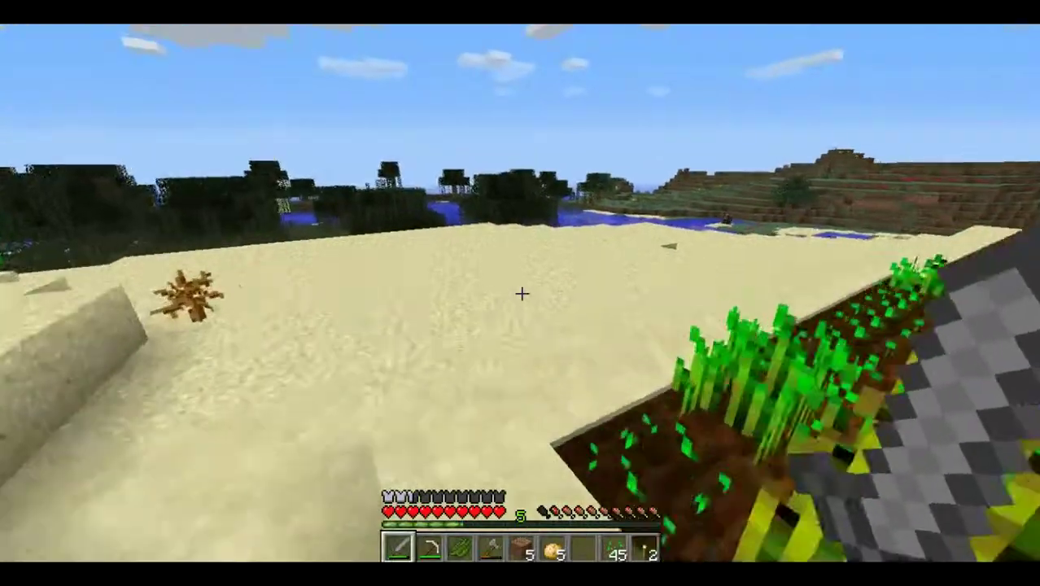
key(w)
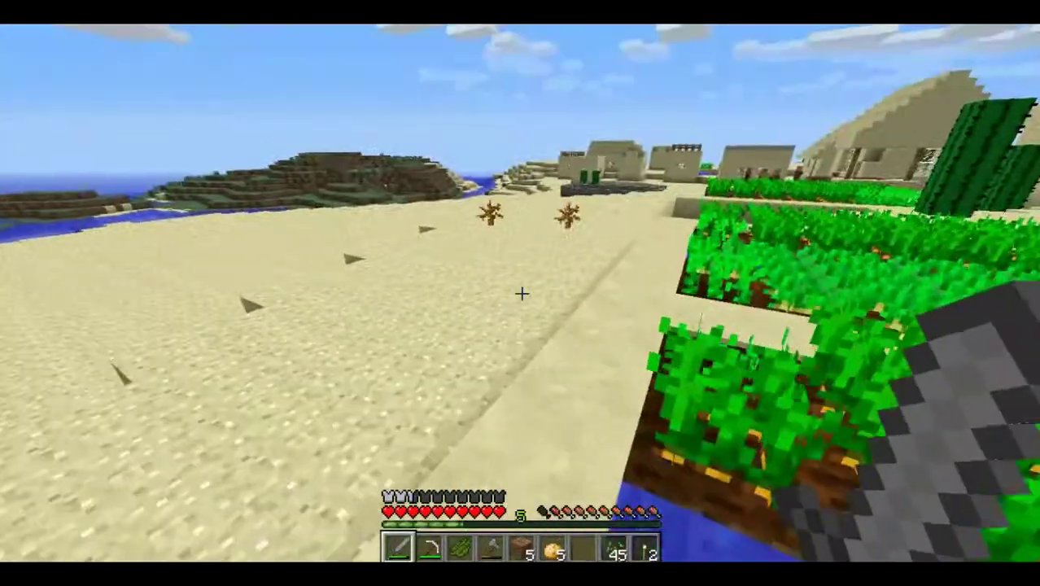